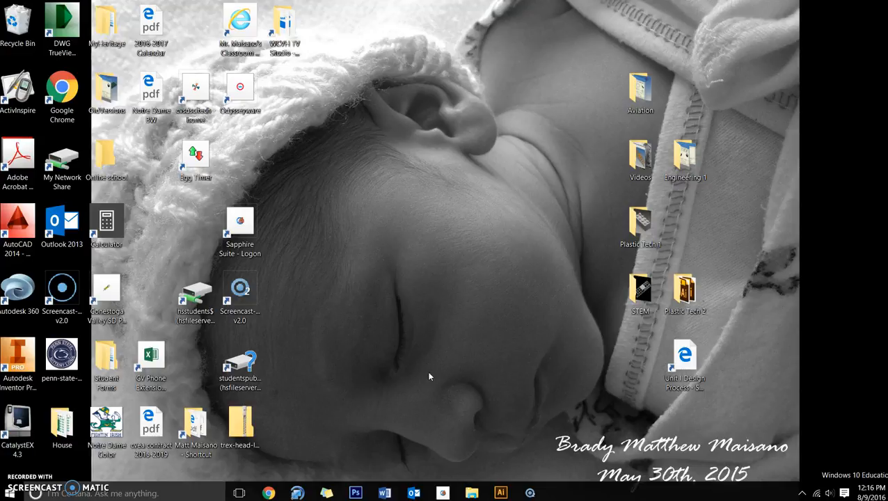
# Switch to Illustrator and create a 4.5 by 4.5 inch document named Magnet Vector Cut Ready.
pyautogui.click(430, 374)
pyautogui.click(501, 491)
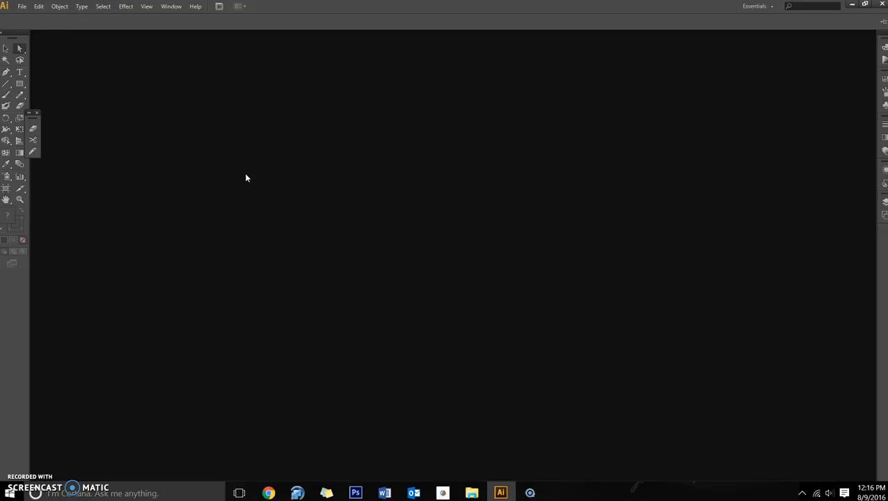
pyautogui.click(23, 6)
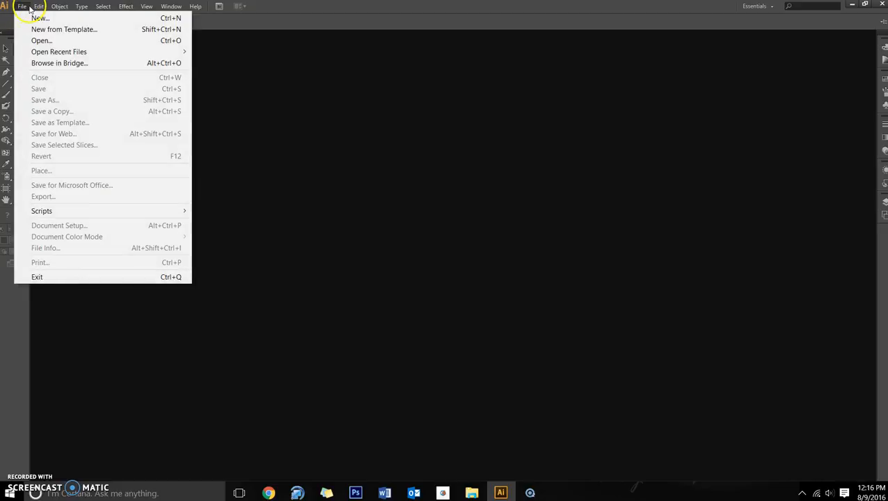
pyautogui.click(44, 20)
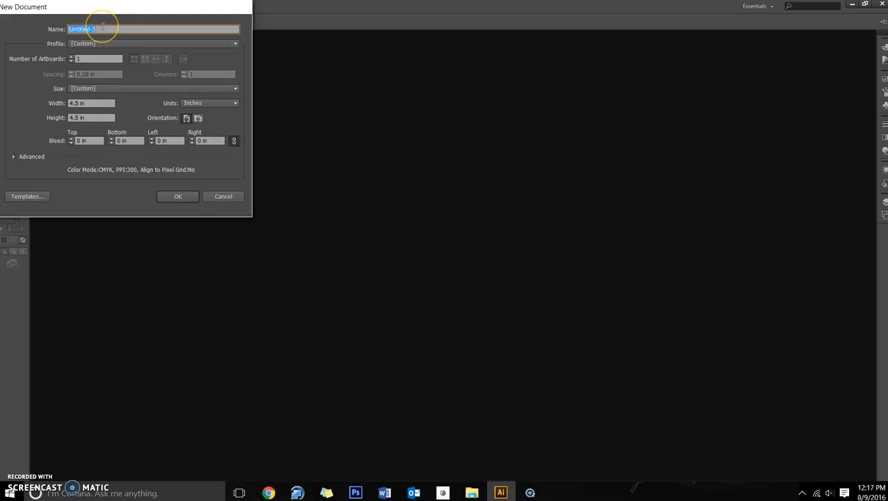
pyautogui.write('v')
pyautogui.press('BackSpace')
pyautogui.write('Magnet Vector Cut Ready')
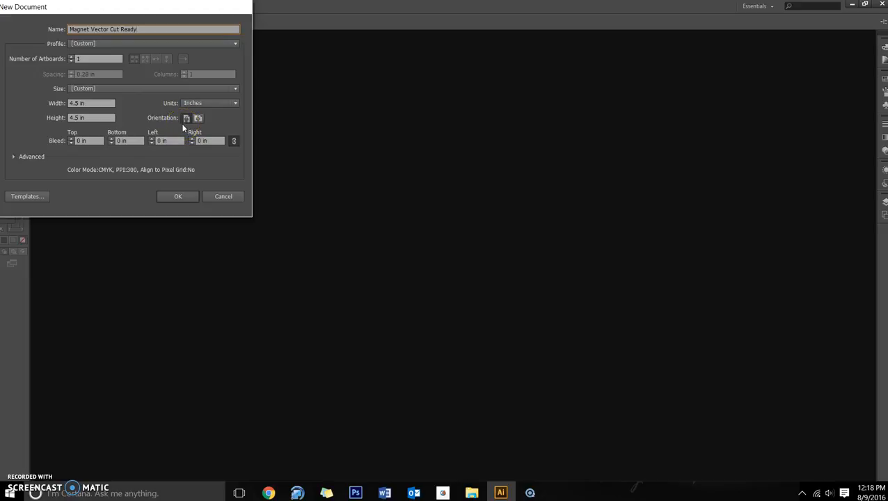
pyautogui.click(174, 197)
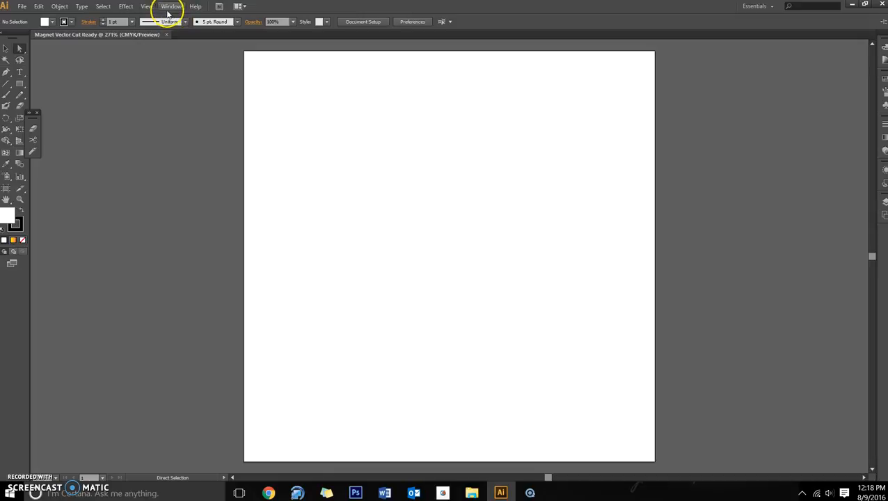
# Show the document rulers and display the Navigator.
pyautogui.click(148, 7)
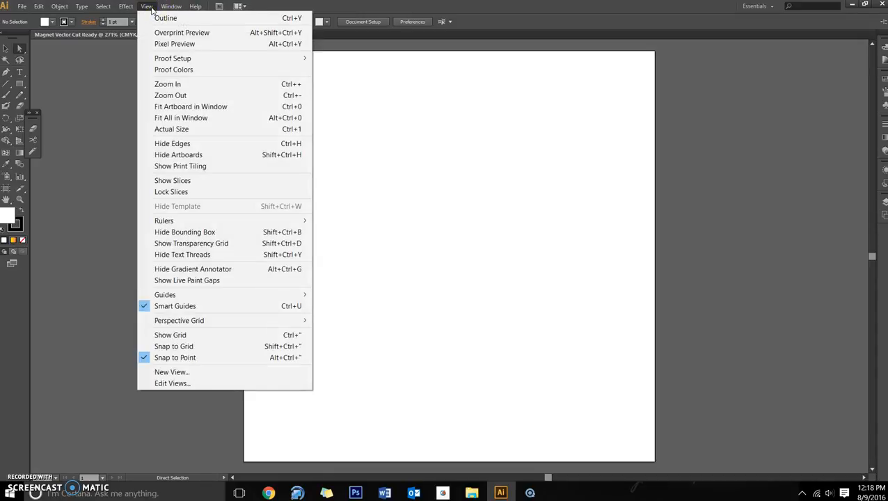
pyautogui.moveTo(163, 224)
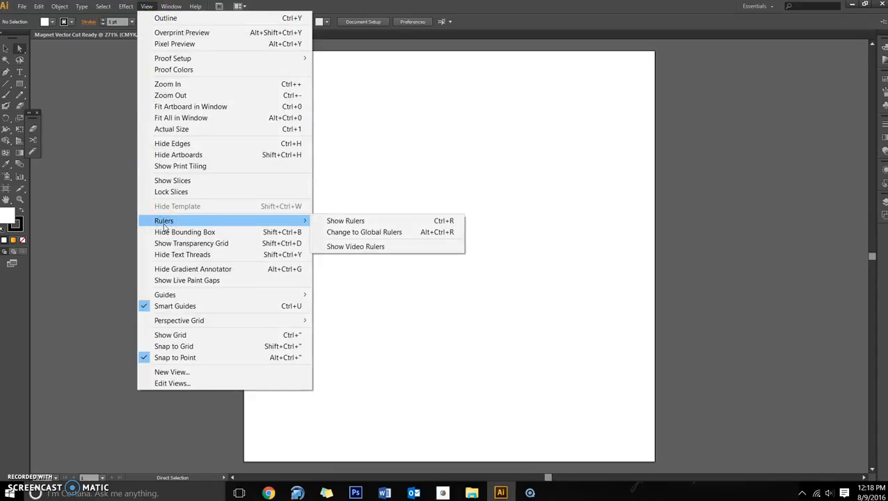
pyautogui.click(338, 221)
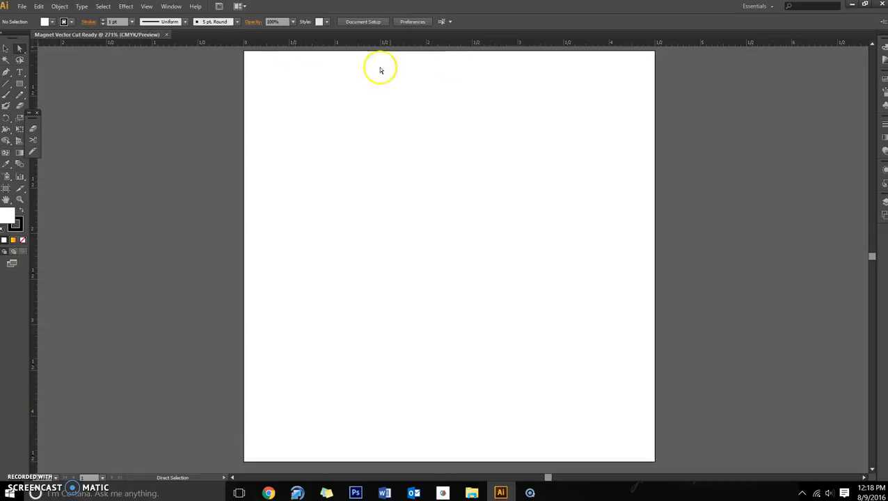
pyautogui.click(172, 6)
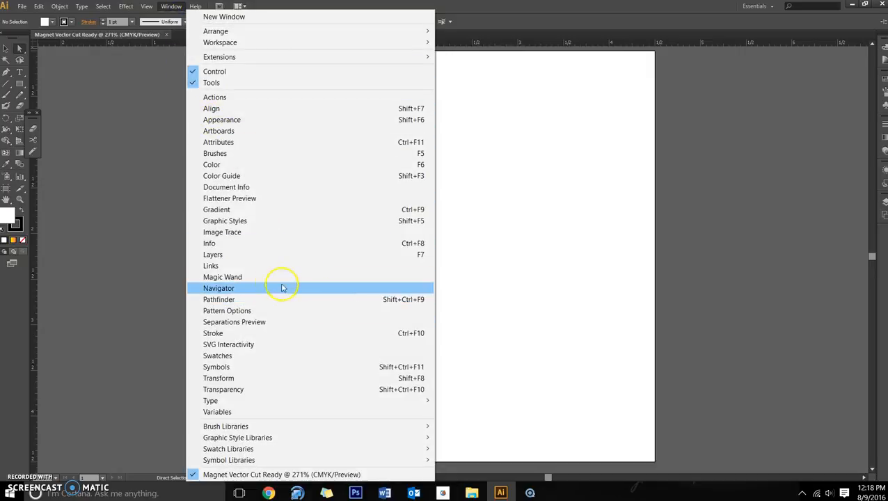
pyautogui.click(259, 287)
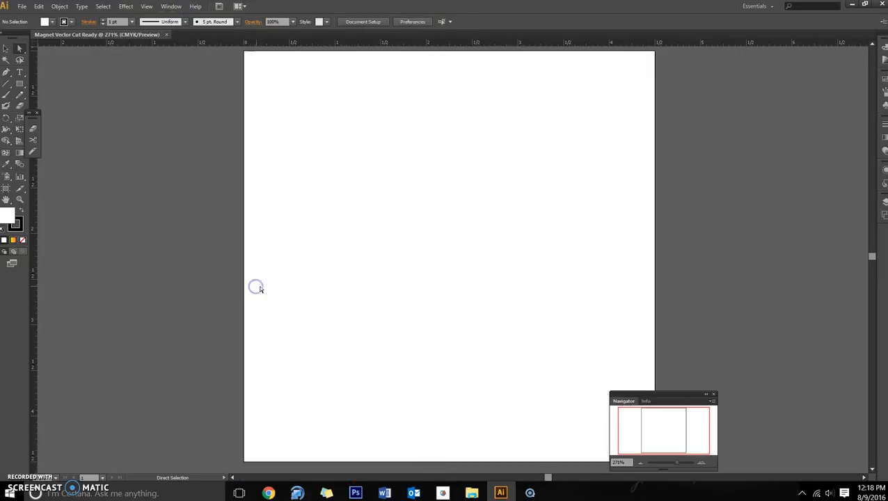
pyautogui.click(172, 6)
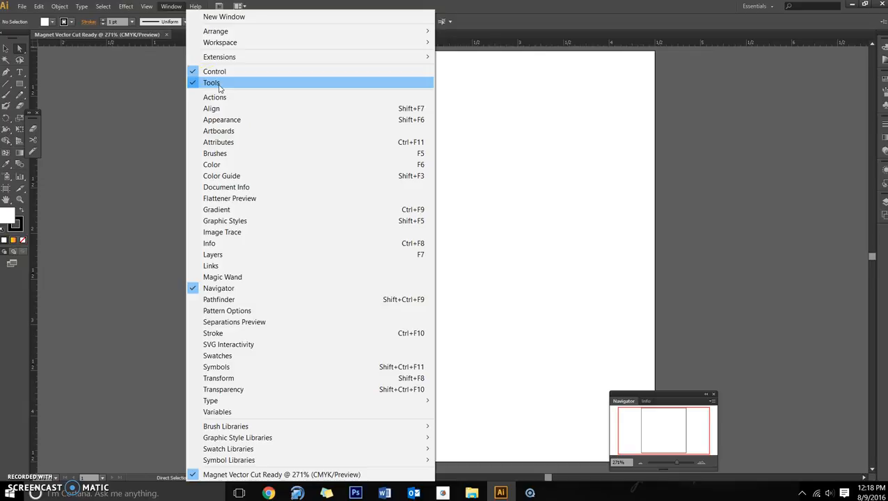
pyautogui.click(116, 87)
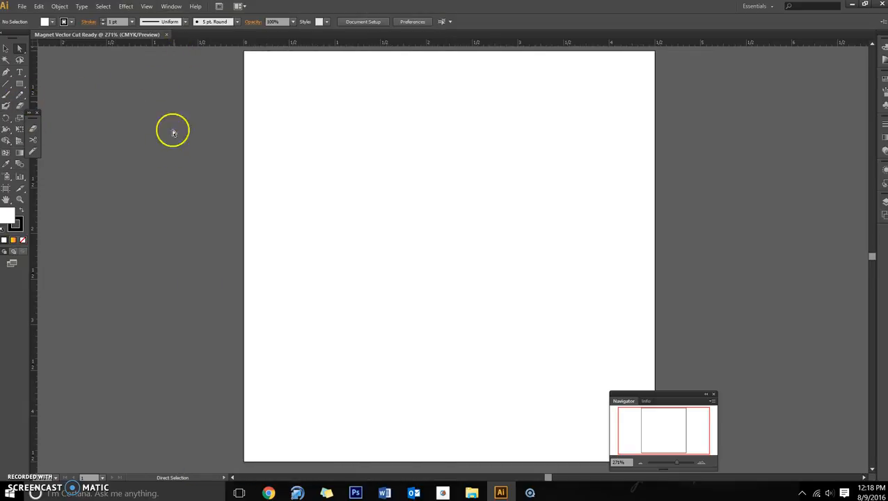
# Place the linked PDF file Notre Dame BW from the Desktop into the document, cropped to Media.
pyautogui.click(23, 7)
pyautogui.click(40, 170)
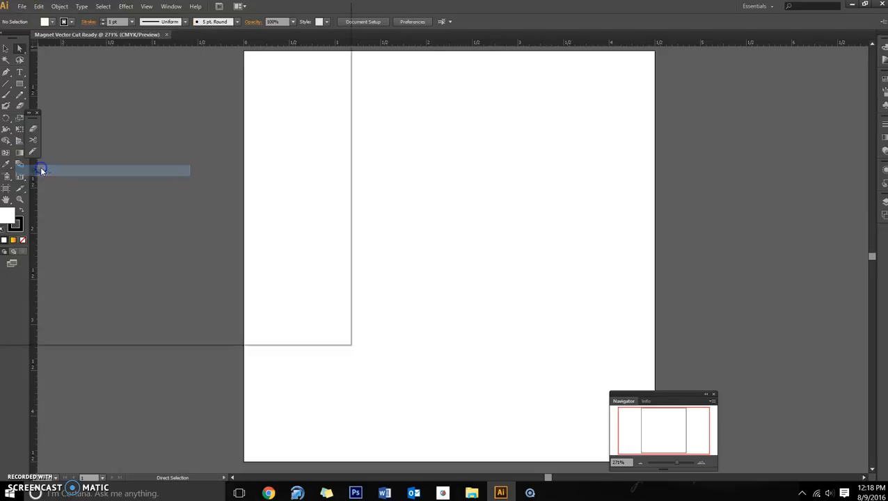
pyautogui.moveTo(336, 89); pyautogui.dragTo(337, 141)
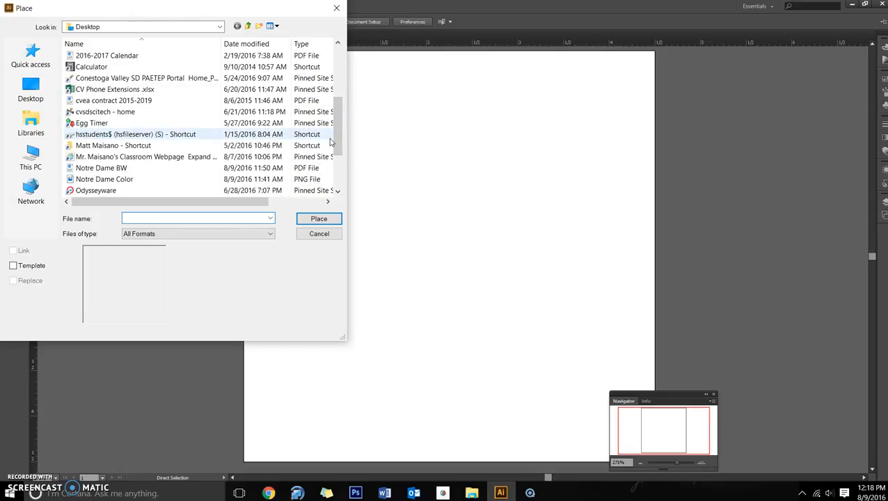
pyautogui.moveTo(339, 131); pyautogui.dragTo(364, 177)
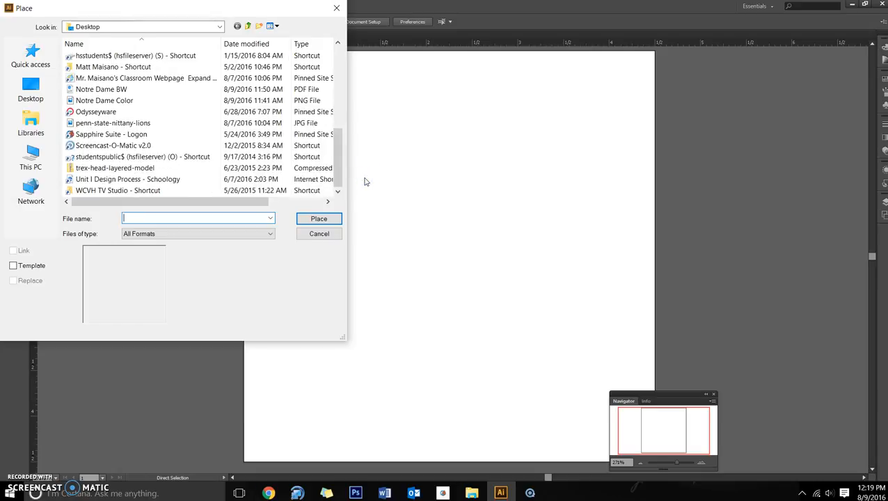
pyautogui.click(119, 89)
pyautogui.click(320, 221)
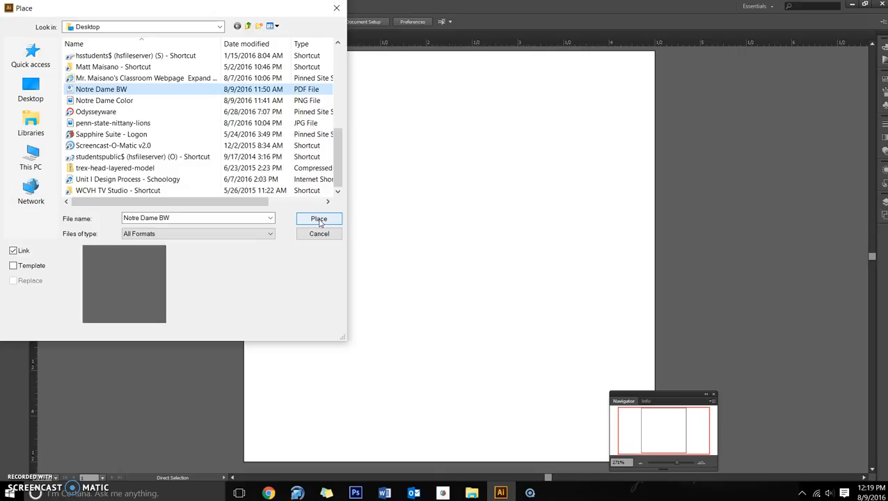
pyautogui.click(320, 219)
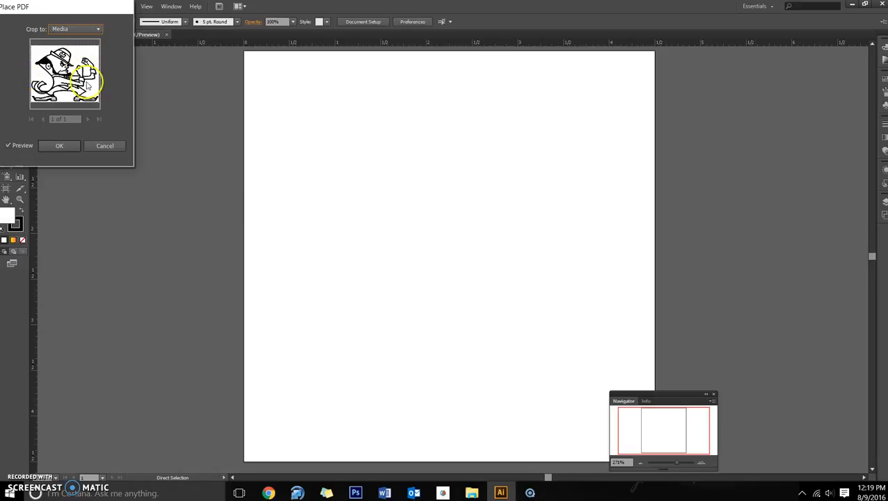
pyautogui.click(59, 146)
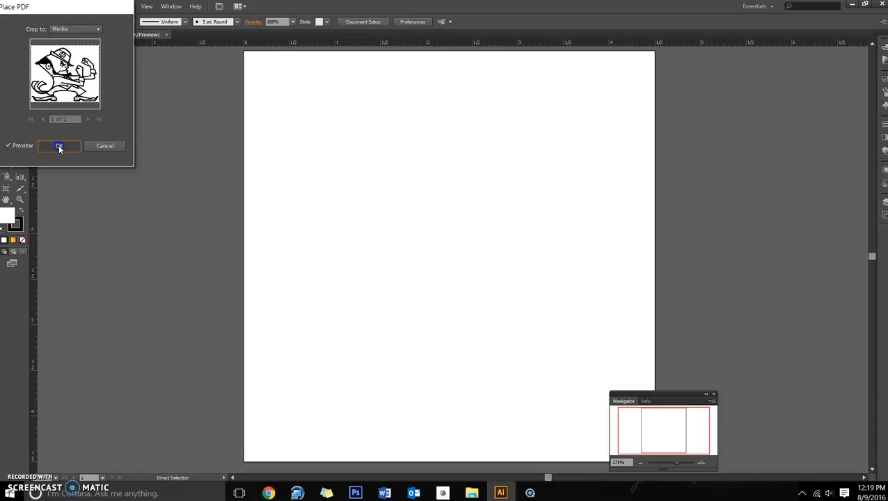
# Move the placed image up near the artboard's upper edge, at about Y 1.81 in, and deselect it.
pyautogui.moveTo(440, 278); pyautogui.dragTo(436, 249)
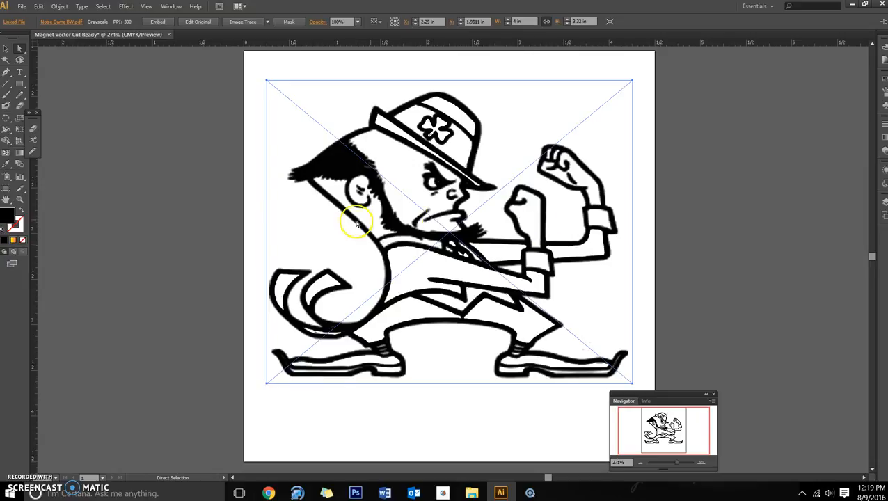
pyautogui.moveTo(374, 205); pyautogui.dragTo(375, 187)
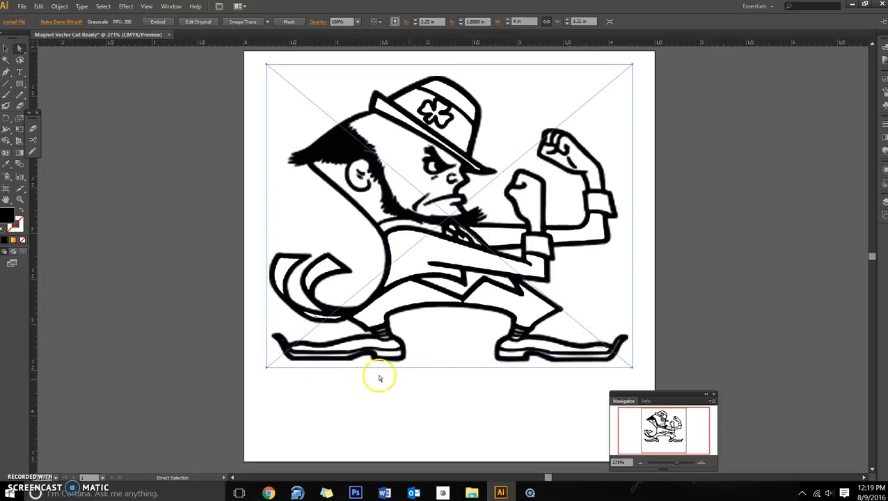
pyautogui.click(430, 391)
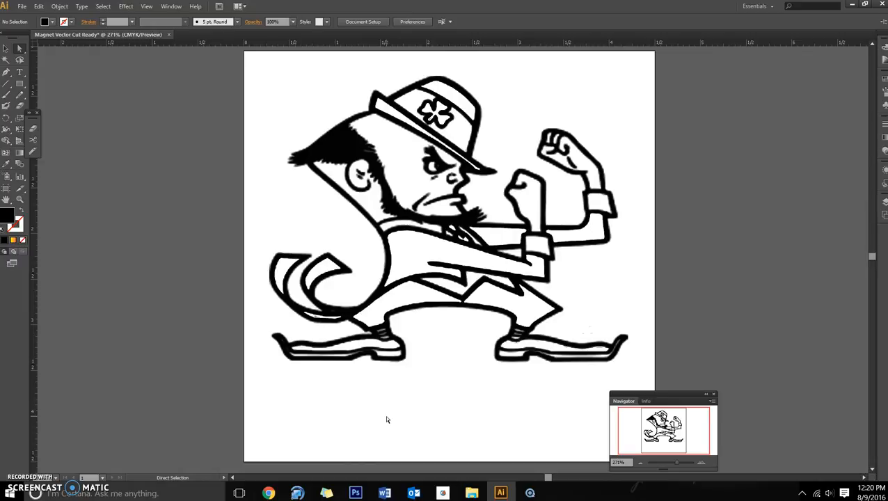
# Edit the artboard from the document setup and set its height to 3.5 in.
pyautogui.click(360, 22)
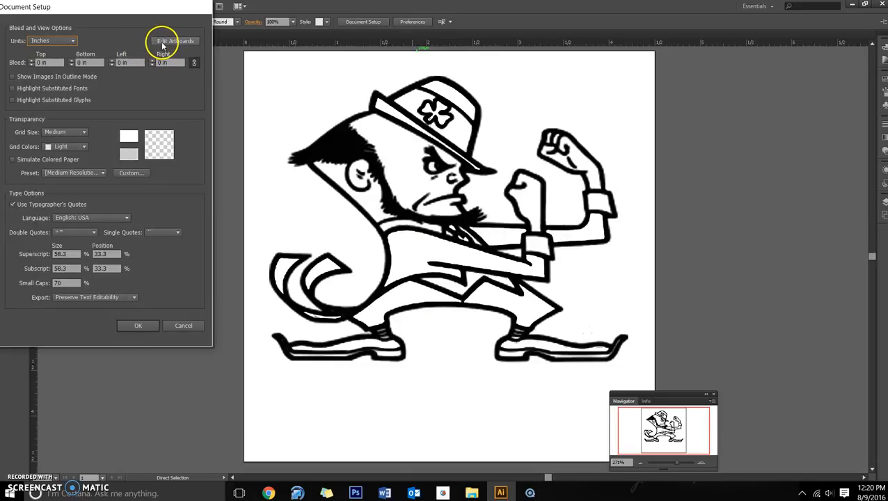
pyautogui.click(164, 43)
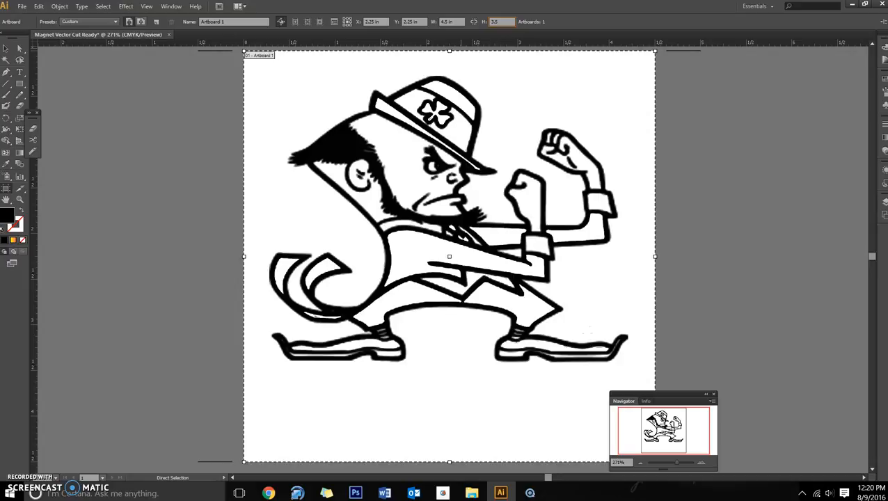
pyautogui.press('Return')
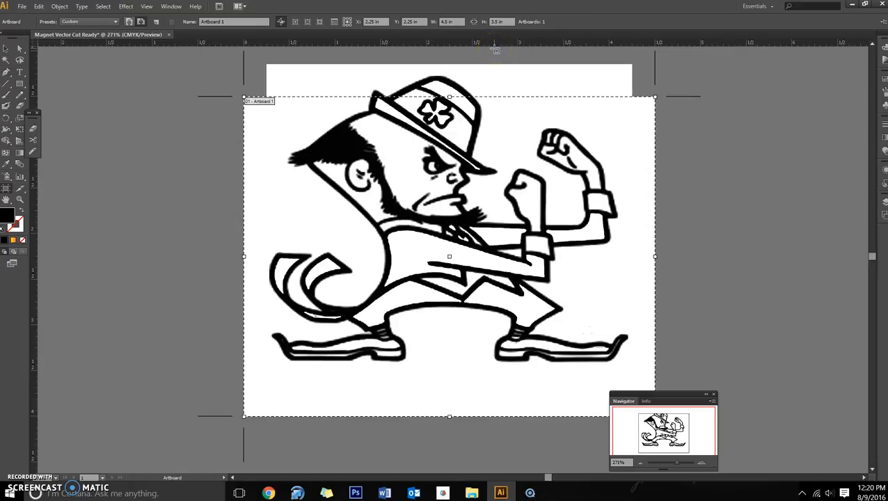
pyautogui.click(502, 44)
pyautogui.press('Return')
pyautogui.click(124, 292)
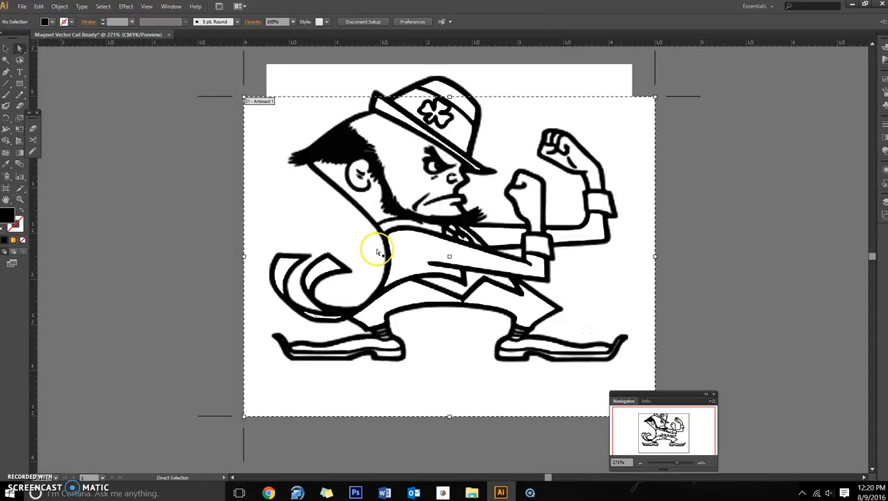
# Nudge the placed image down until it sits within the shortened artboard, at about Y 1.69 in.
pyautogui.click(376, 251)
pyautogui.click(430, 204)
pyautogui.press('Down')
pyautogui.press('Down')
pyautogui.press('Down')
pyautogui.press('Down')
pyautogui.press('Down')
pyautogui.press('Down')
pyautogui.press('Down')
pyautogui.press('Down')
pyautogui.press('Down')
pyautogui.press('Down')
pyautogui.press('Down')
pyautogui.press('Down')
pyautogui.press('Down')
pyautogui.press('Down')
pyautogui.press('Down')
pyautogui.press('Down')
pyautogui.press('Down')
pyautogui.press('Down')
pyautogui.press('Down')
pyautogui.press('Down')
pyautogui.press('Down')
pyautogui.press('Down')
pyautogui.press('Down')
pyautogui.press('Left')
pyautogui.press('Right')
pyautogui.press('Down')
pyautogui.press('Down')
pyautogui.press('Down')
pyautogui.press('Down')
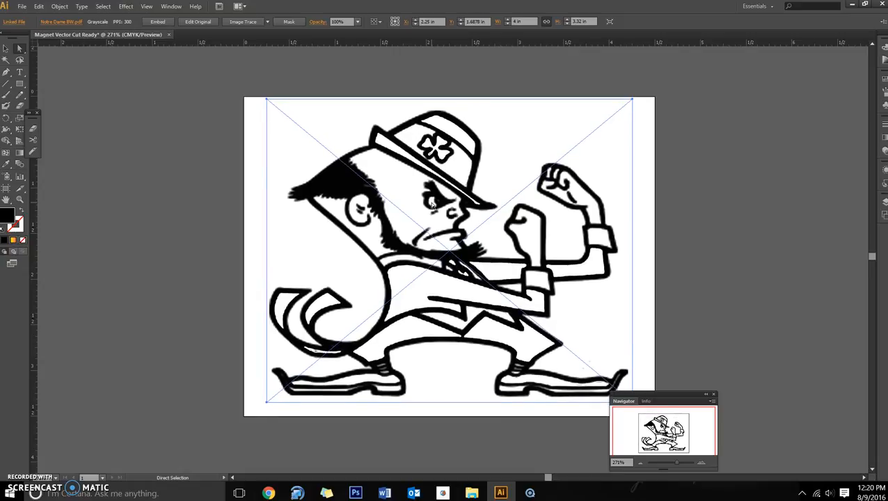
# Try to scale the placed image proportionally to a height of 3.5 in and move it down onto the artboard.
pyautogui.click(584, 20)
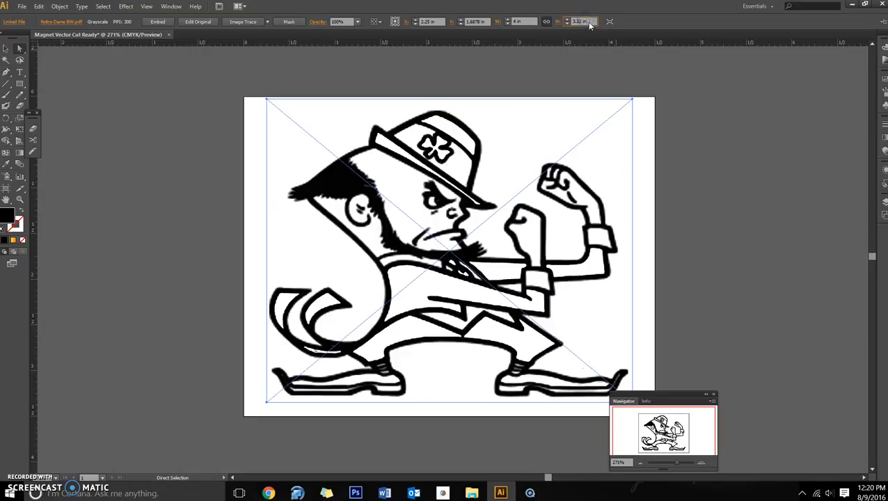
pyautogui.click(588, 21)
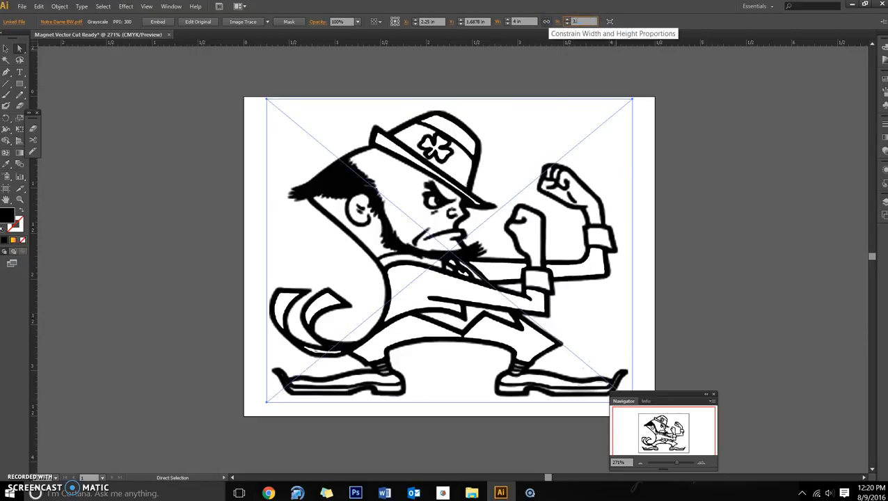
pyautogui.press('Return')
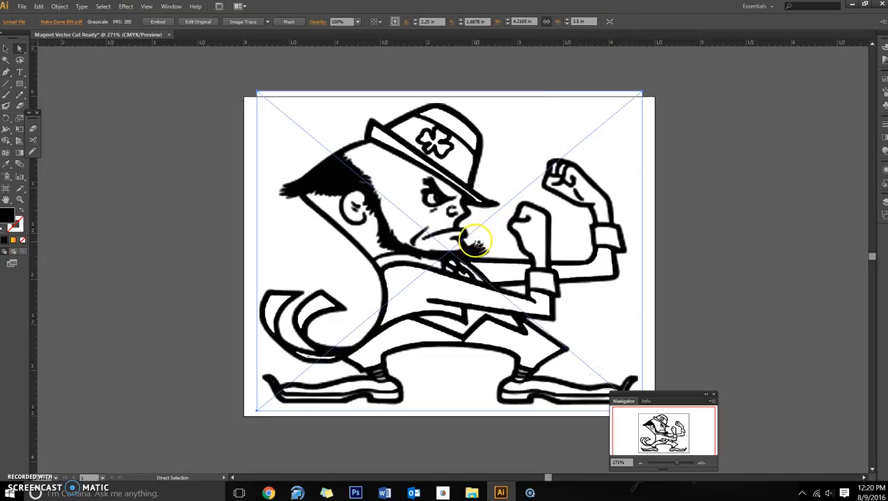
pyautogui.moveTo(467, 257); pyautogui.dragTo(485, 267)
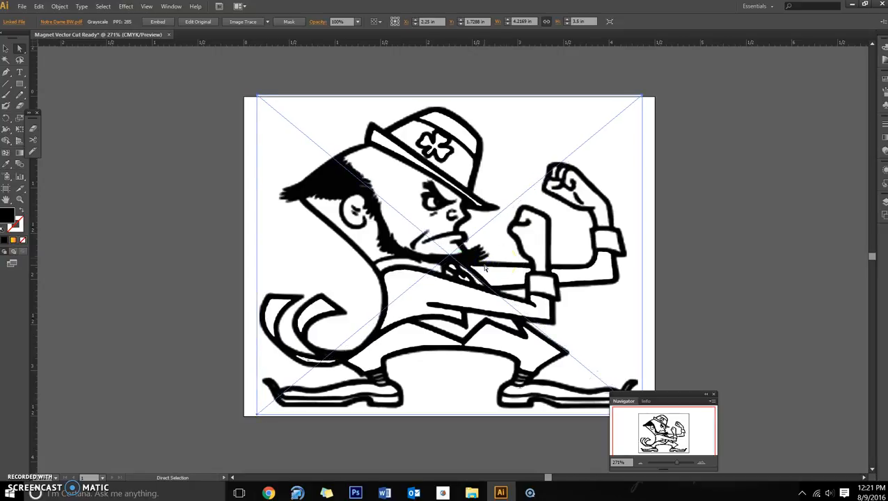
# Undo the placed image's latest moves and its scaling, and return to the Direct Selection tool.
pyautogui.hotkey('ctrl', 'z')
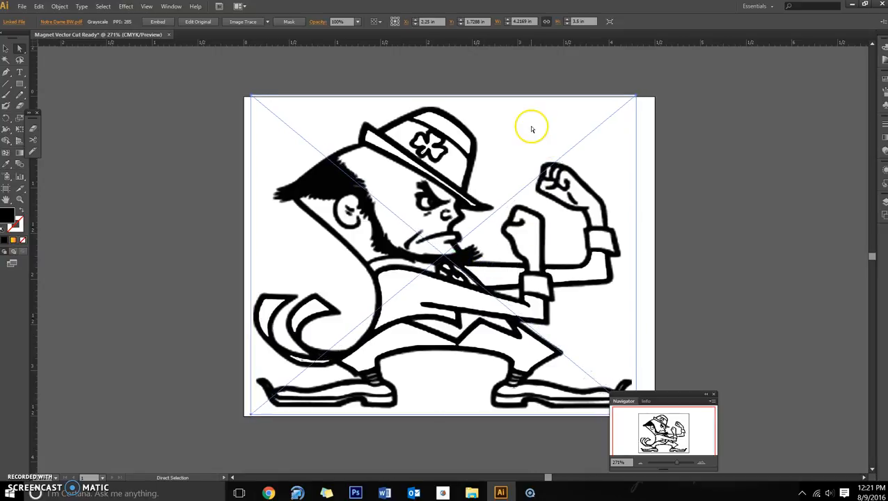
pyautogui.hotkey('ctrl', 'z')
pyautogui.hotkey('ctrl', 'z')
pyautogui.hotkey('ctrl', 'z')
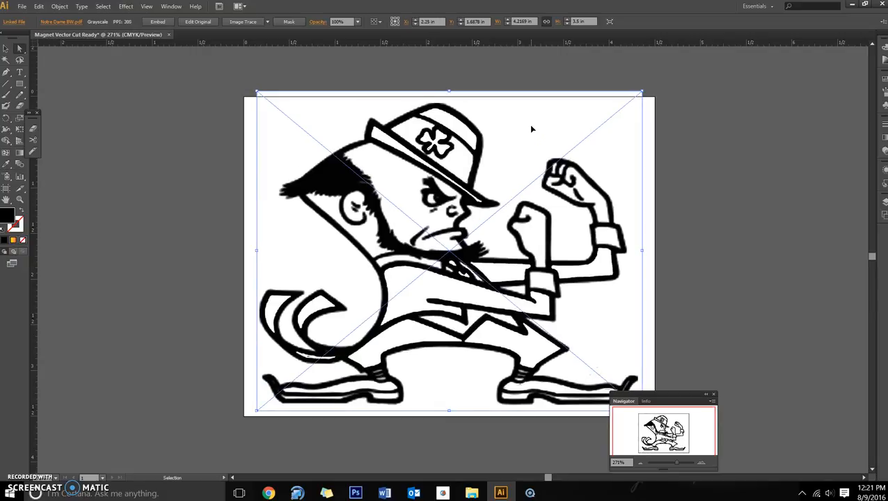
pyautogui.press('a')
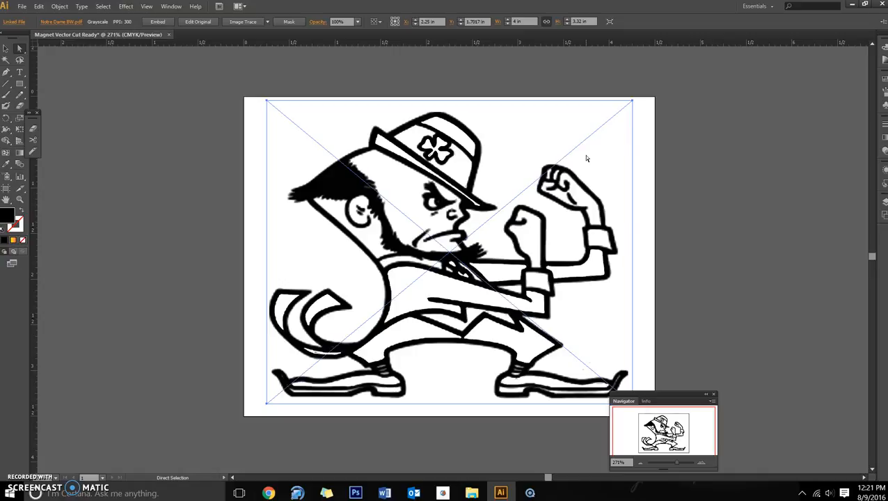
# Reselect the placed image and nudge it slightly farther down the artboard, to about Y 1.73 in.
pyautogui.click(659, 177)
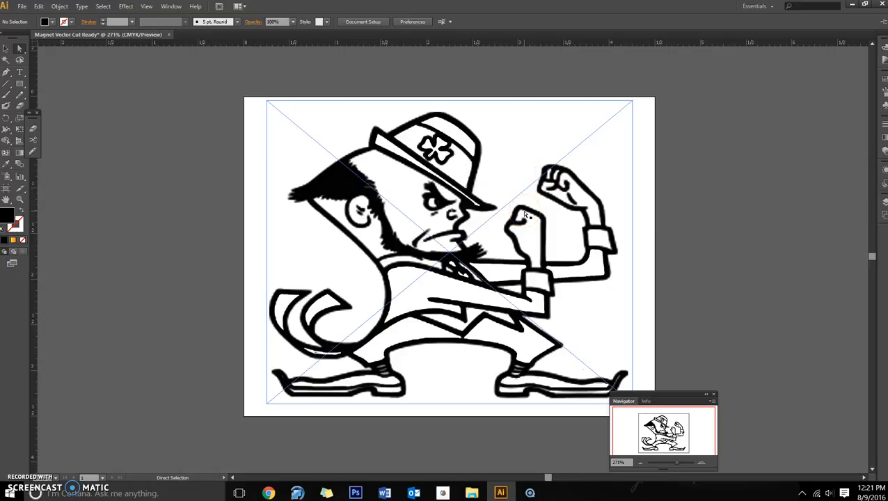
pyautogui.click(461, 236)
pyautogui.press('Down')
pyautogui.press('Down')
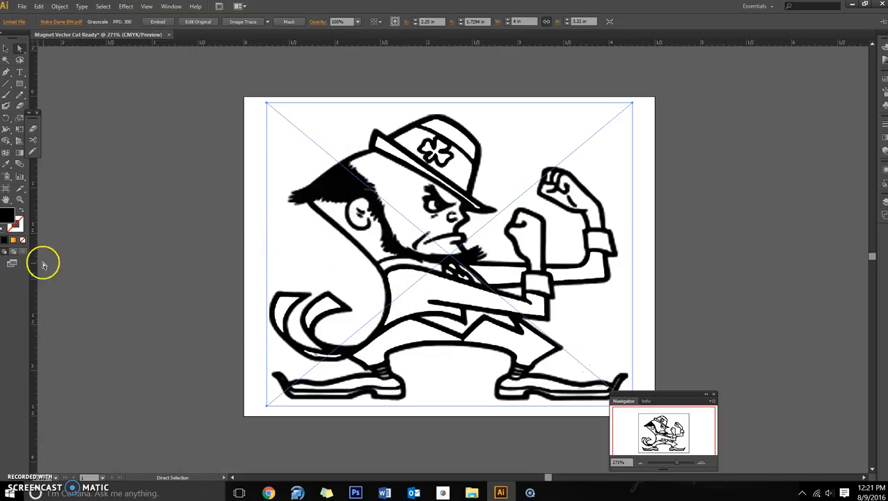
# Examine the placed image's pixel edges around the hair and neck close up, and return to a view of the whole artboard.
pyautogui.click(19, 199)
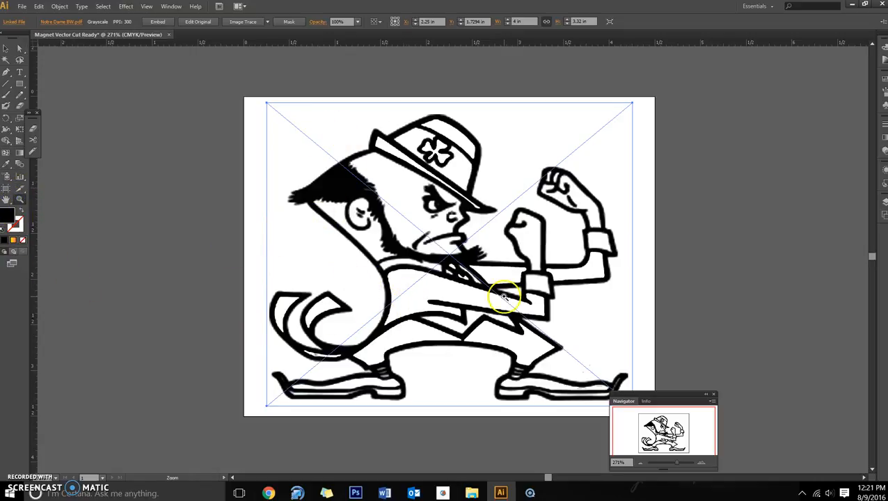
pyautogui.moveTo(283, 188); pyautogui.dragTo(341, 240)
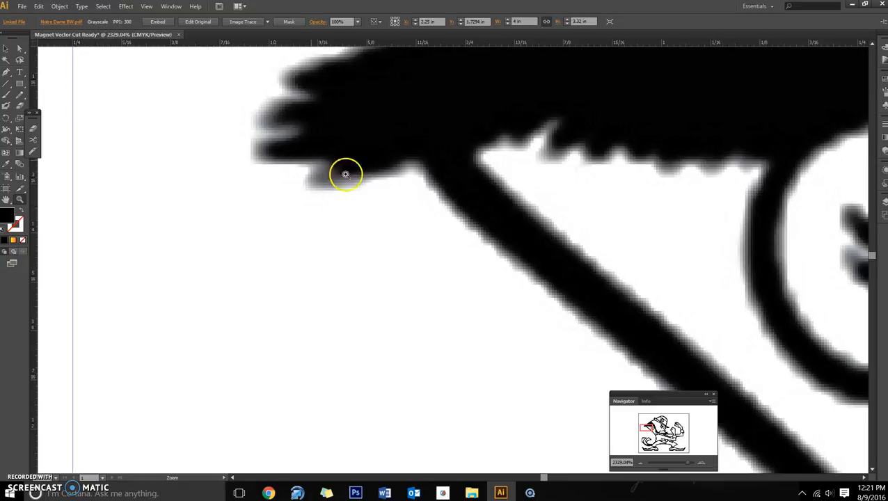
pyautogui.press('a')
pyautogui.click(20, 199)
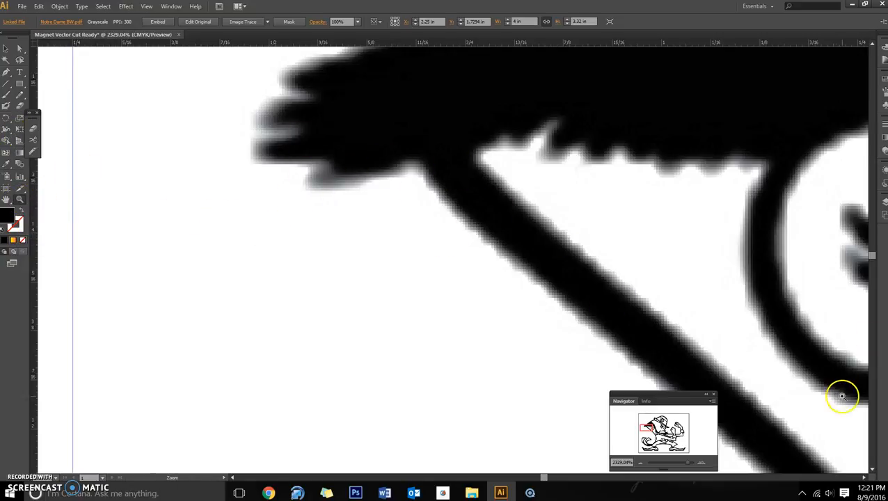
pyautogui.moveTo(687, 465)
pyautogui.mouseDown()
pyautogui.moveTo(670, 459)
pyautogui.moveTo(673, 466)
pyautogui.mouseUp()
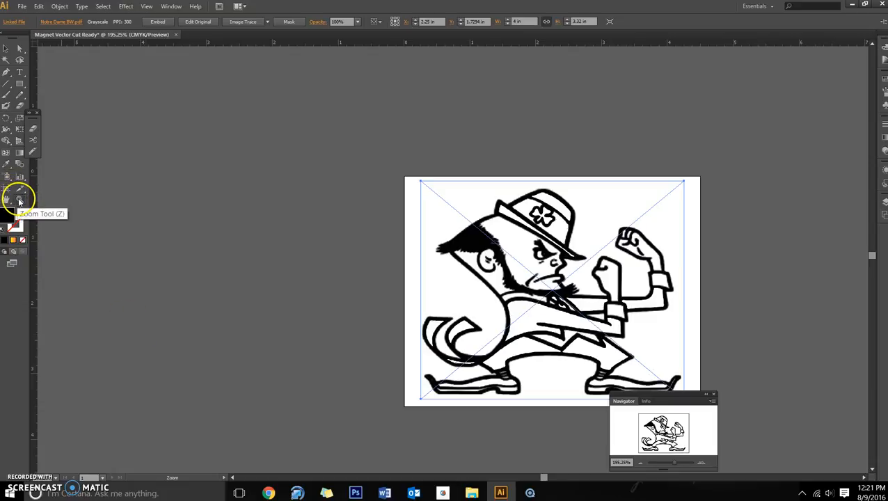
pyautogui.scroll(-2, 591, 314)
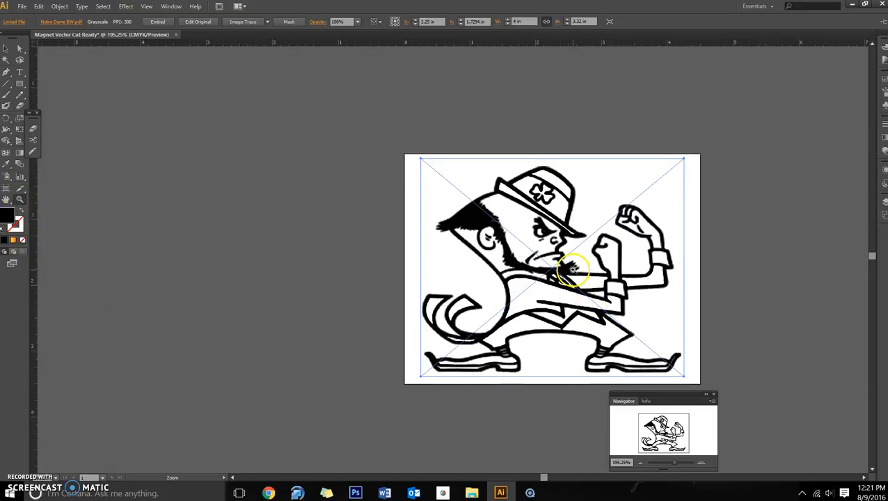
# Convert the placed logo image into vector paths with Image Trace's Make and Expand.
pyautogui.click(57, 6)
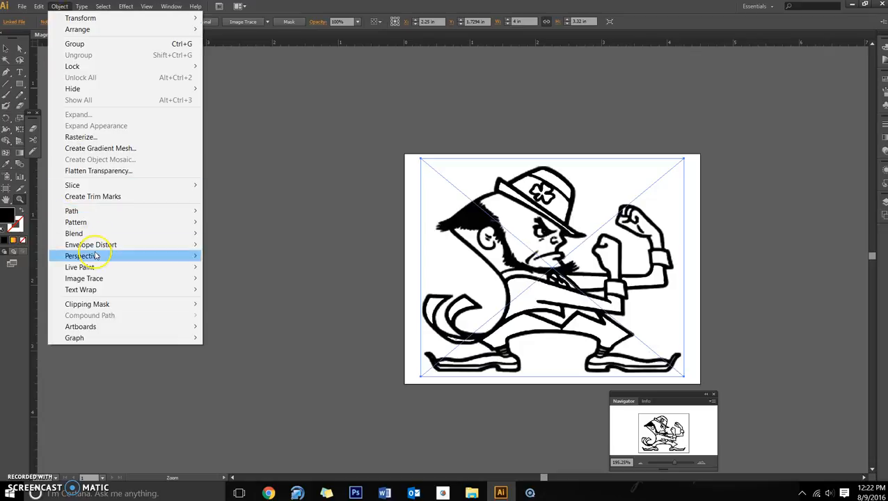
pyautogui.moveTo(106, 283)
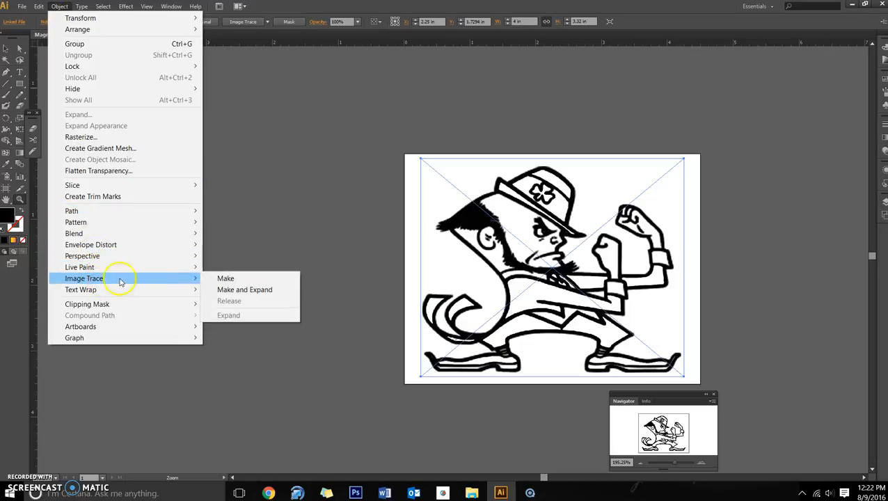
pyautogui.click(236, 290)
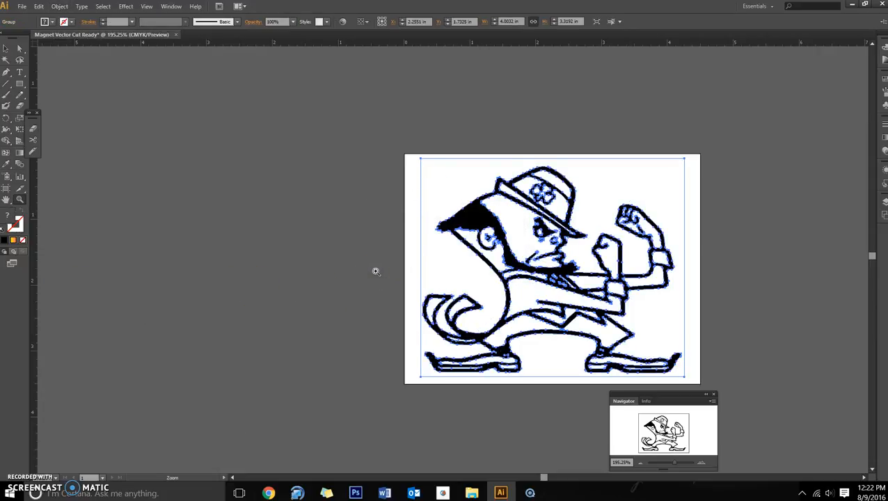
# Inspect the traced edges around the hair and ear up close, then deselect the artwork and review the whole artboard.
pyautogui.click(320, 198)
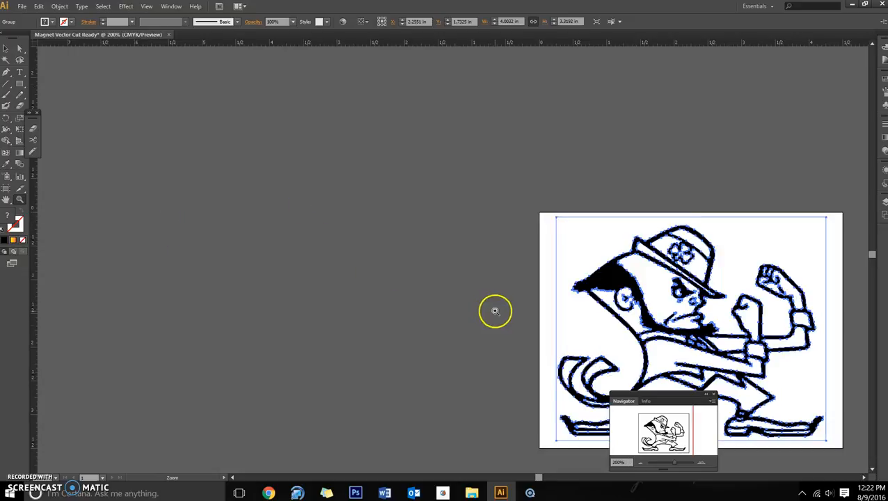
pyautogui.moveTo(578, 280); pyautogui.dragTo(630, 293)
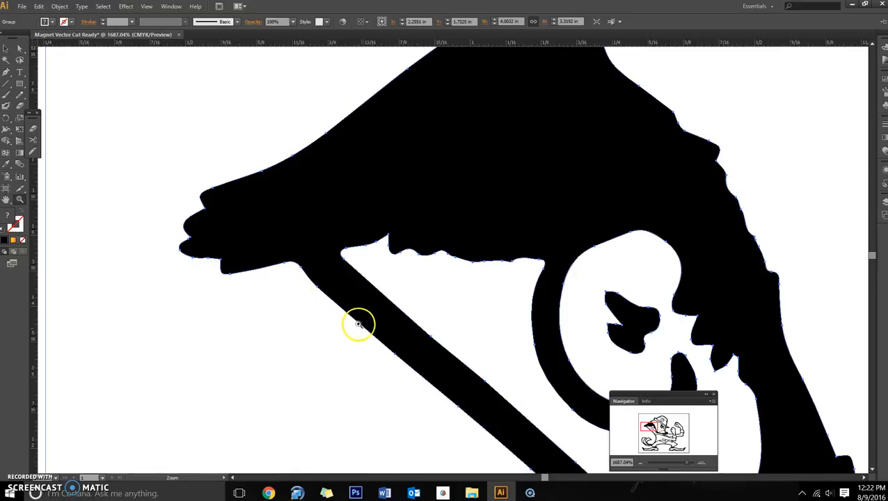
pyautogui.scroll(2, 460, 380)
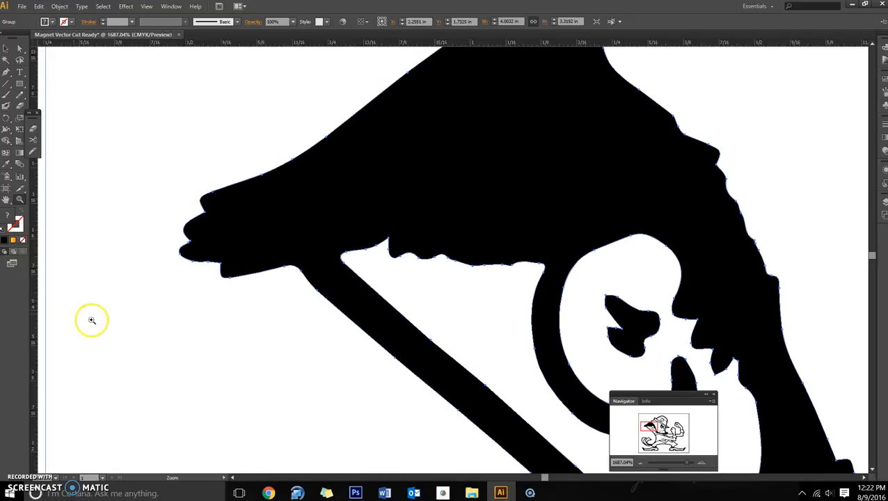
pyautogui.click(657, 463)
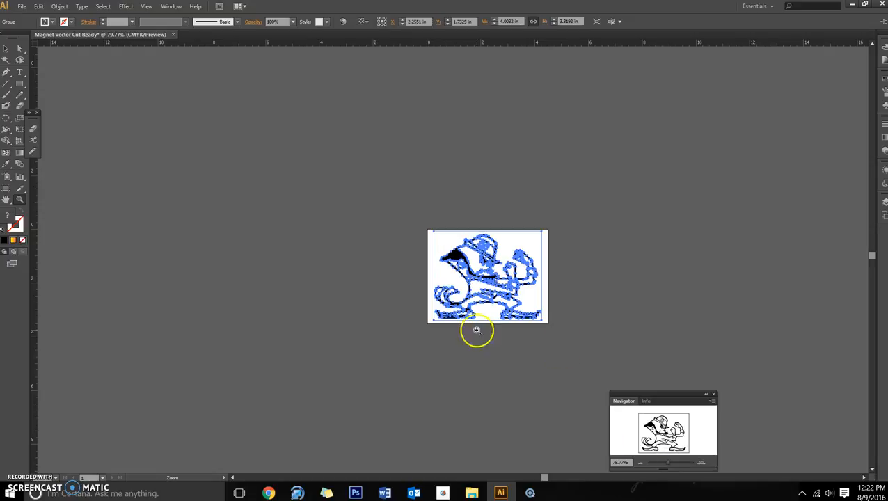
pyautogui.click(8, 50)
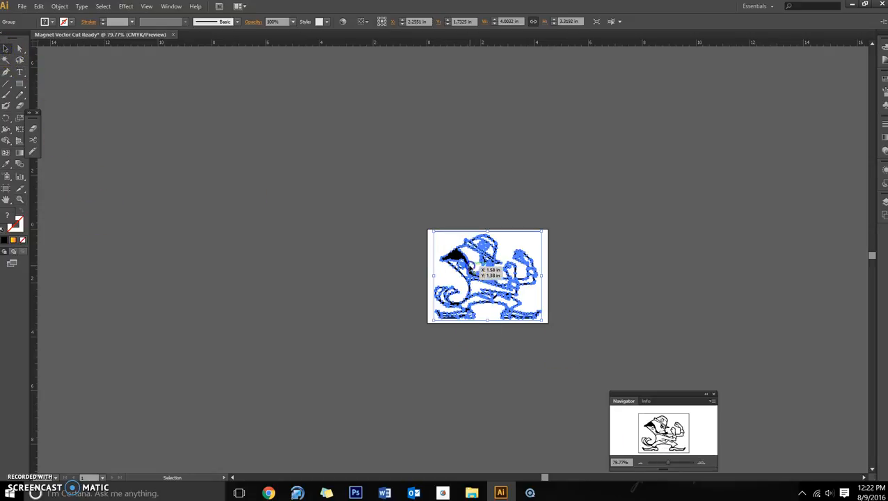
pyautogui.click(594, 271)
pyautogui.scroll(-1, 514, 286)
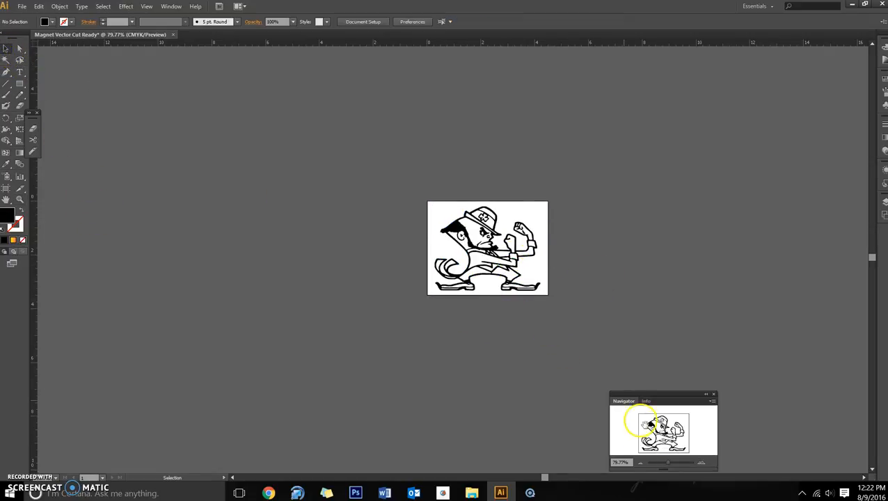
pyautogui.click(19, 200)
pyautogui.moveTo(418, 200); pyautogui.dragTo(560, 301)
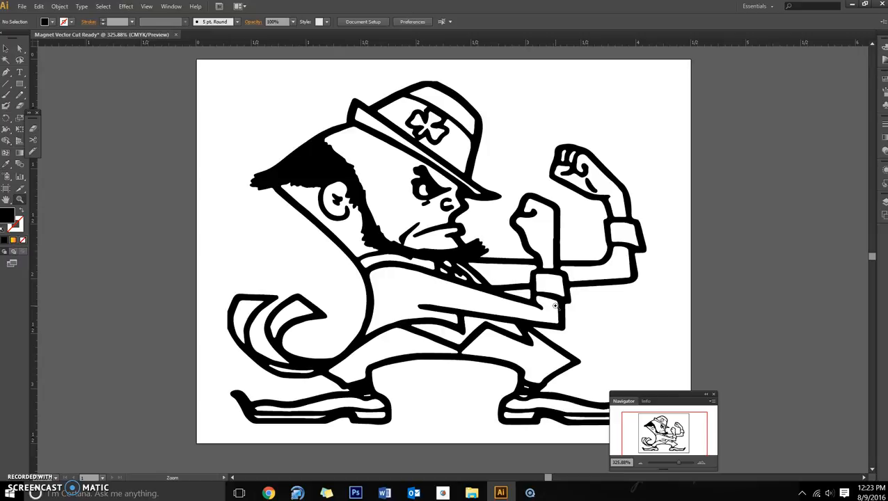
pyautogui.click(59, 7)
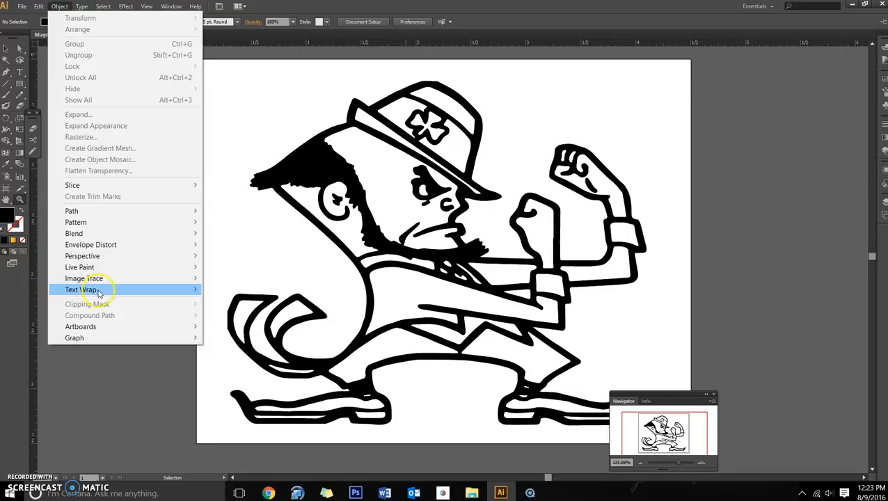
pyautogui.moveTo(115, 279)
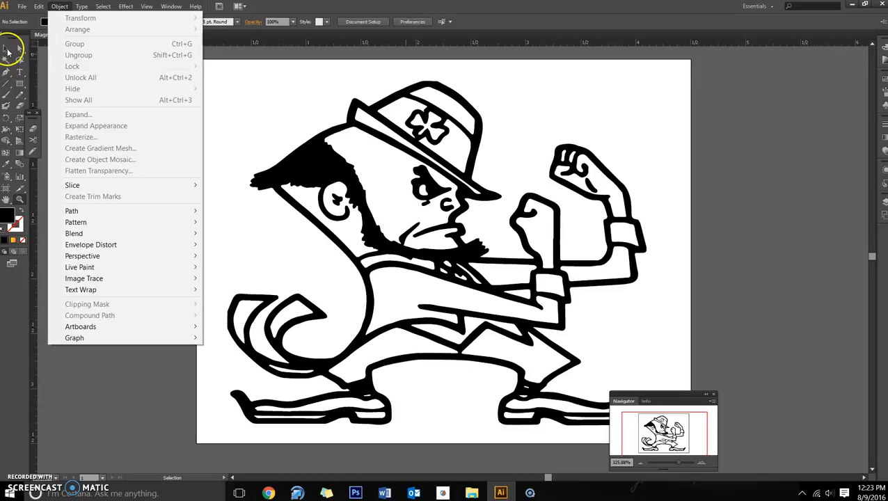
pyautogui.click(7, 51)
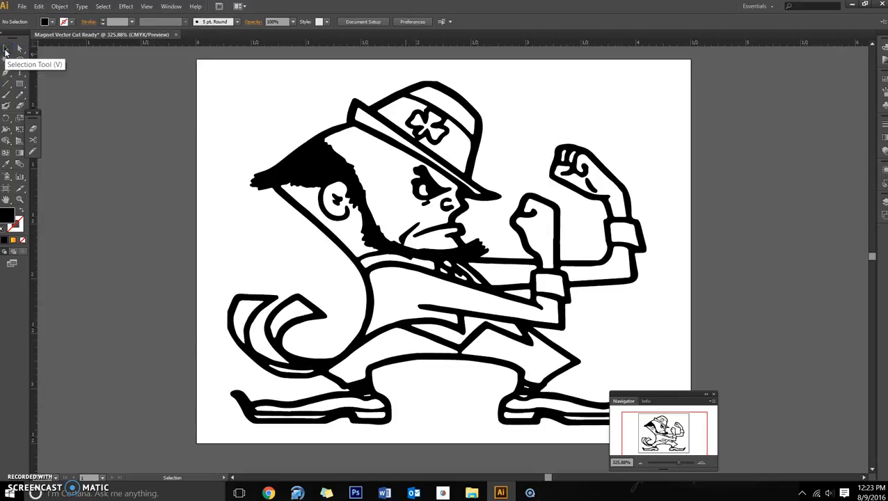
pyautogui.click(20, 52)
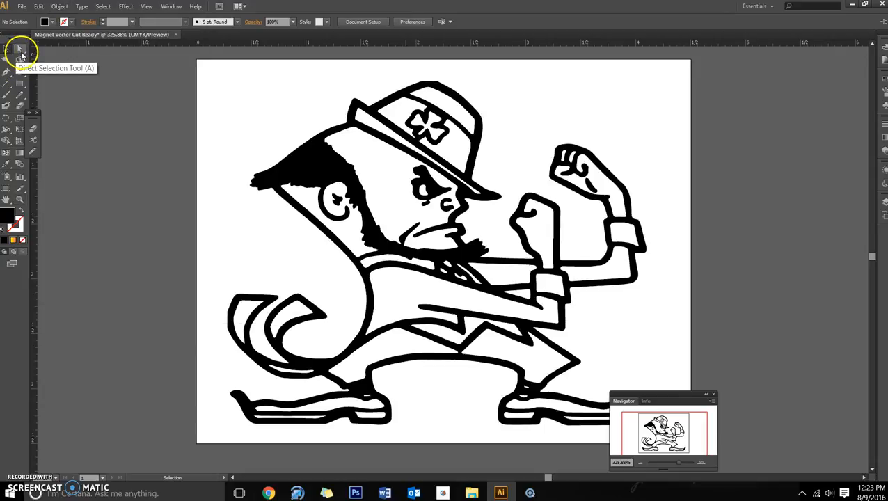
# Select the whole traced logo group and set its fill to none.
pyautogui.click(7, 51)
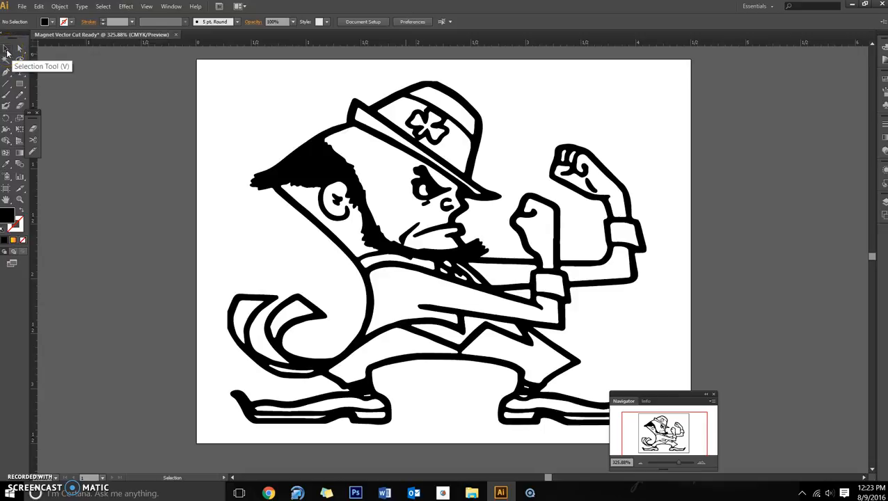
pyautogui.click(371, 178)
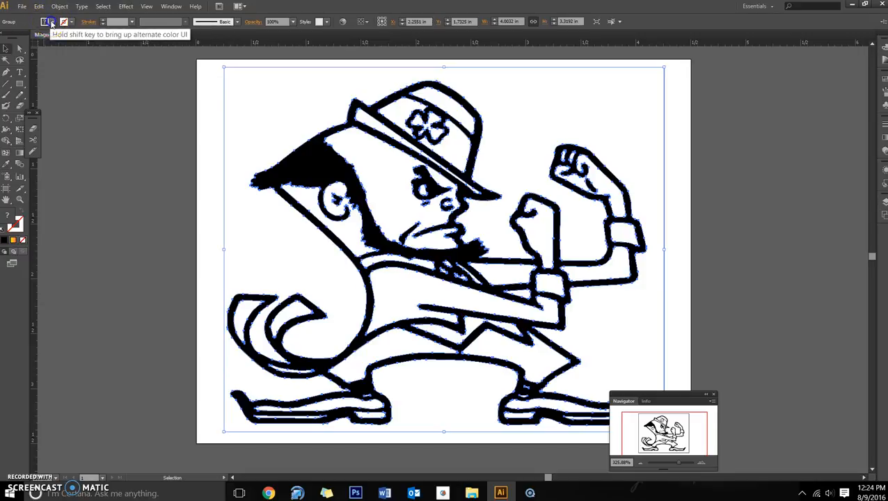
pyautogui.click(52, 23)
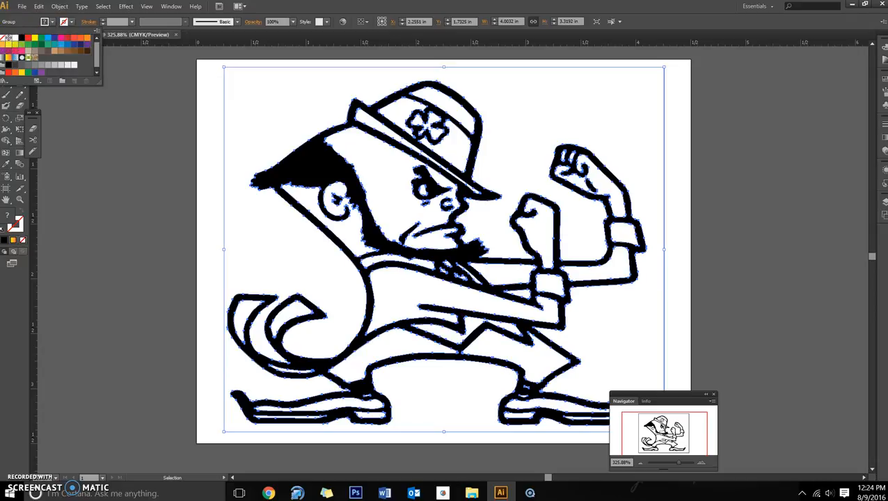
pyautogui.click(6, 37)
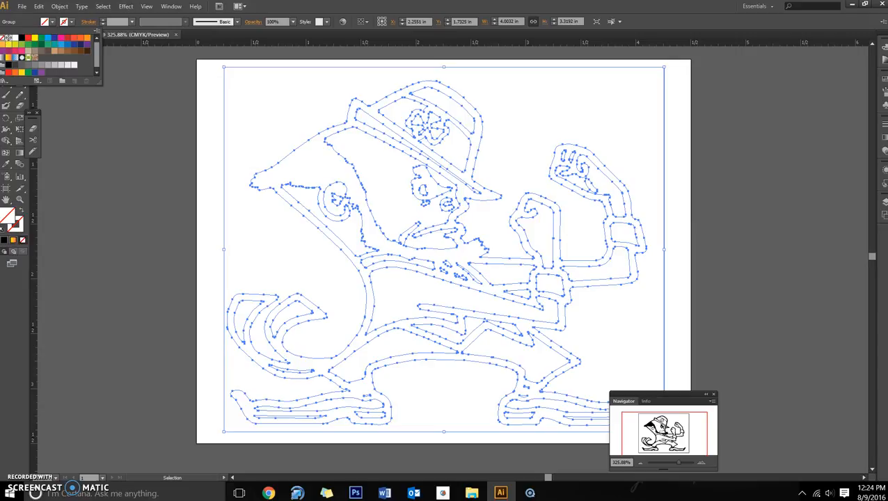
# Apply a black stroke to the traced logo, set its weight to 0.1 pt, and deselect the artwork.
pyautogui.click(66, 23)
pyautogui.click(67, 23)
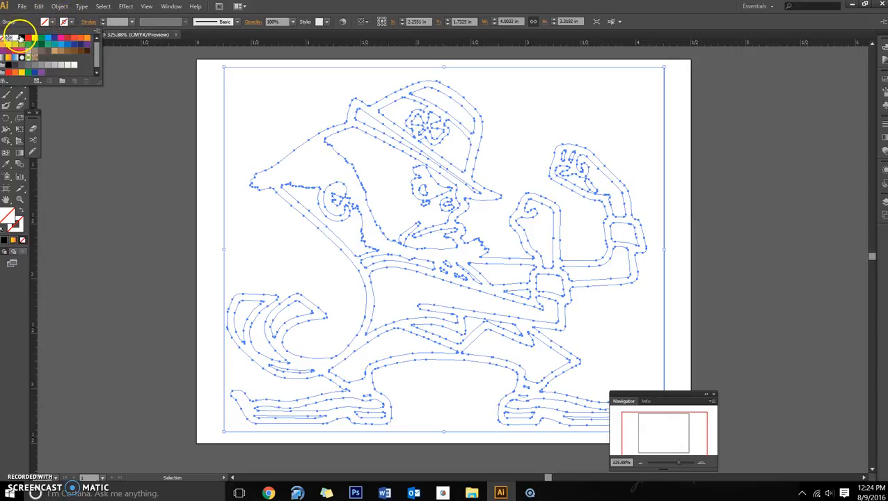
pyautogui.click(22, 38)
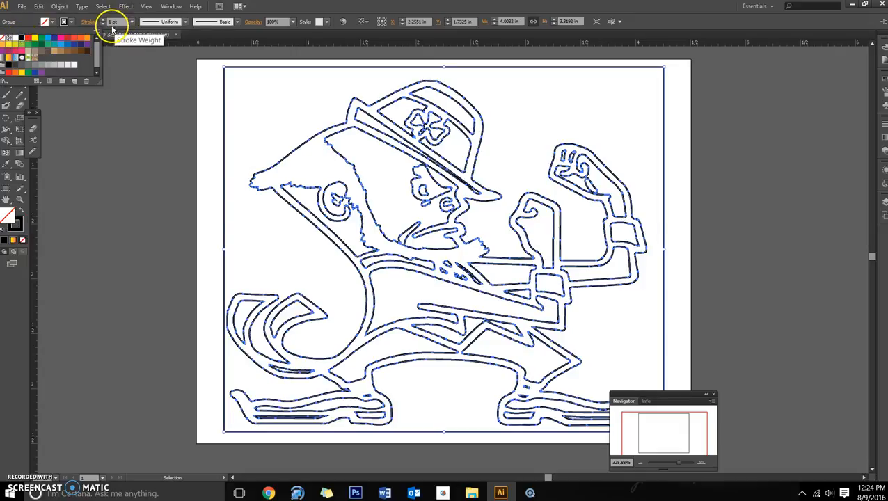
pyautogui.click(124, 23)
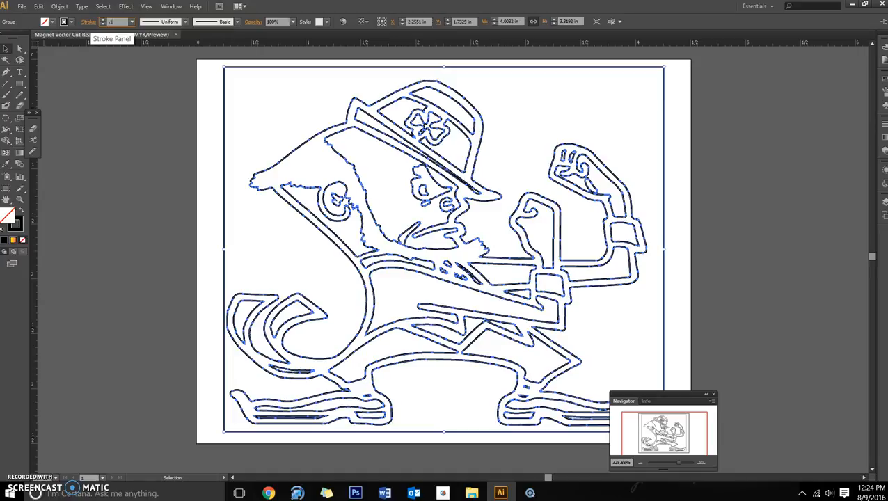
pyautogui.write('.1')
pyautogui.press('Return')
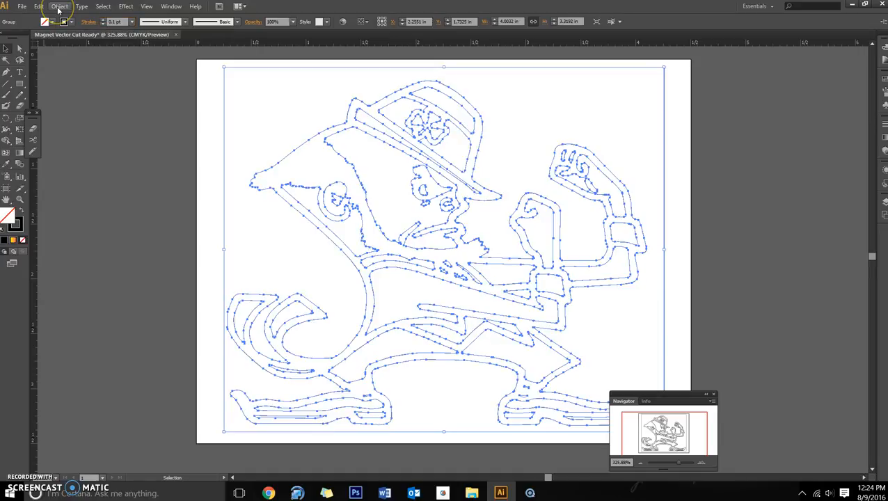
pyautogui.click(178, 121)
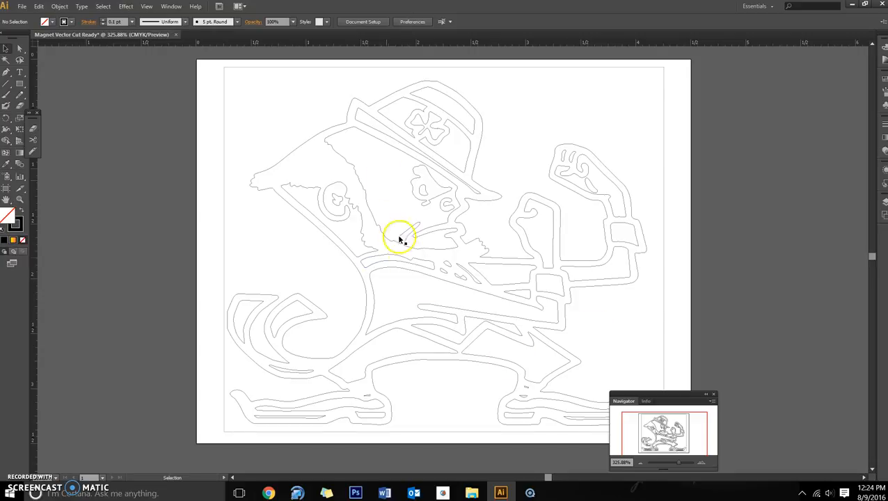
# Delete the rectangular border path surrounding the traced logo with the Direct Selection tool.
pyautogui.click(19, 48)
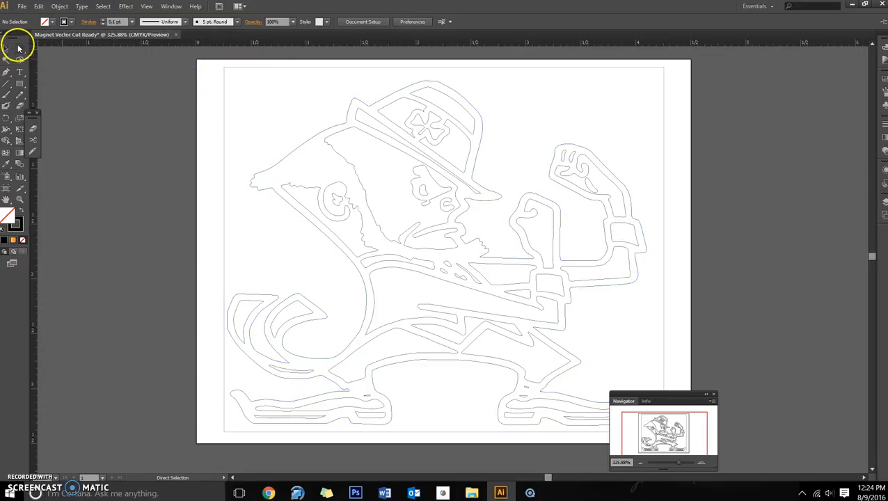
pyautogui.click(237, 69)
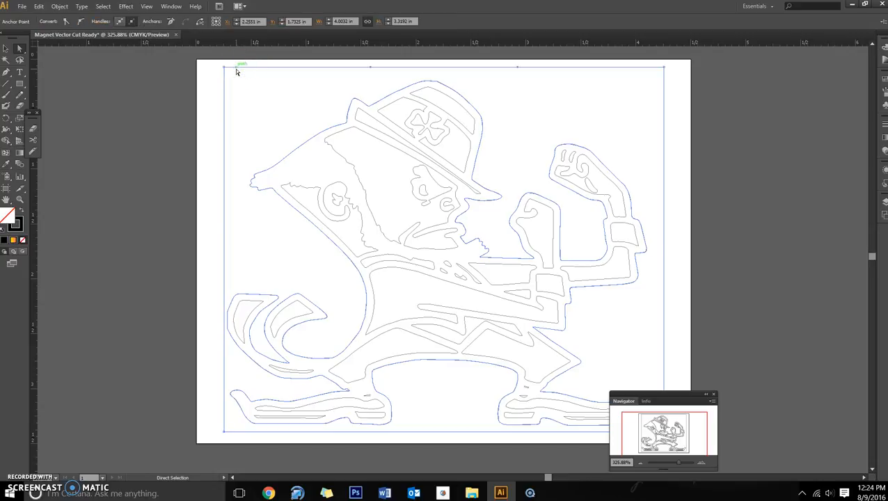
pyautogui.hotkey('ctrl', 'shift', 'a')
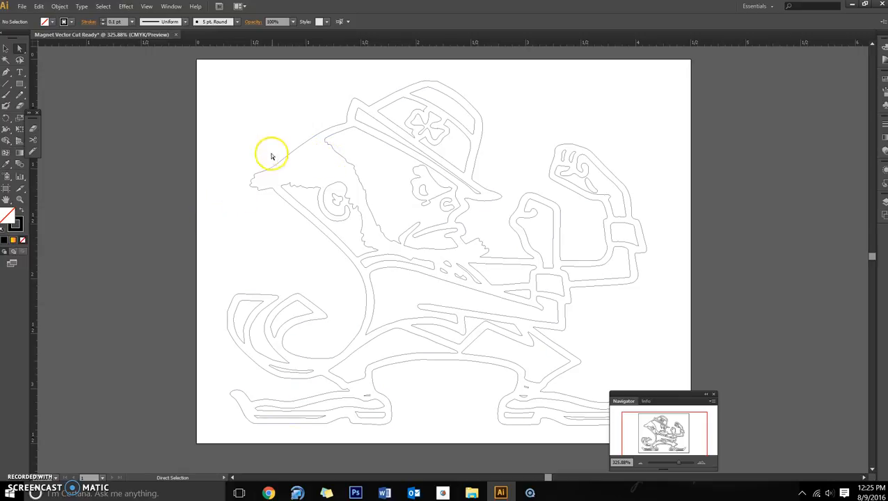
# Delete the duplicate path lying over the logo's outer outline with the Direct Selection tool.
pyautogui.click(310, 143)
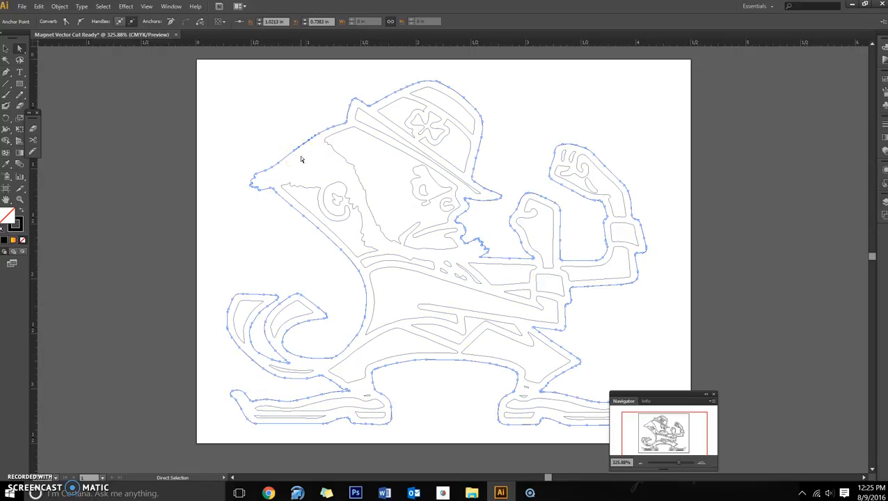
pyautogui.press('Delete')
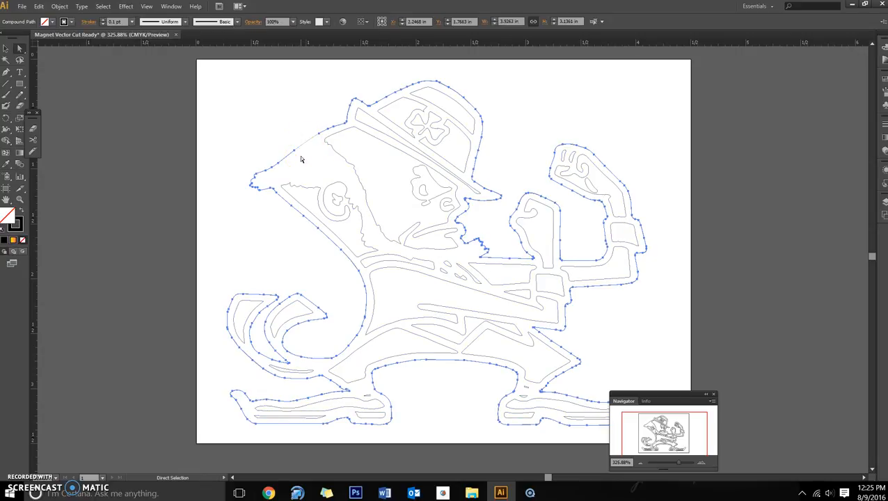
pyautogui.click(301, 160)
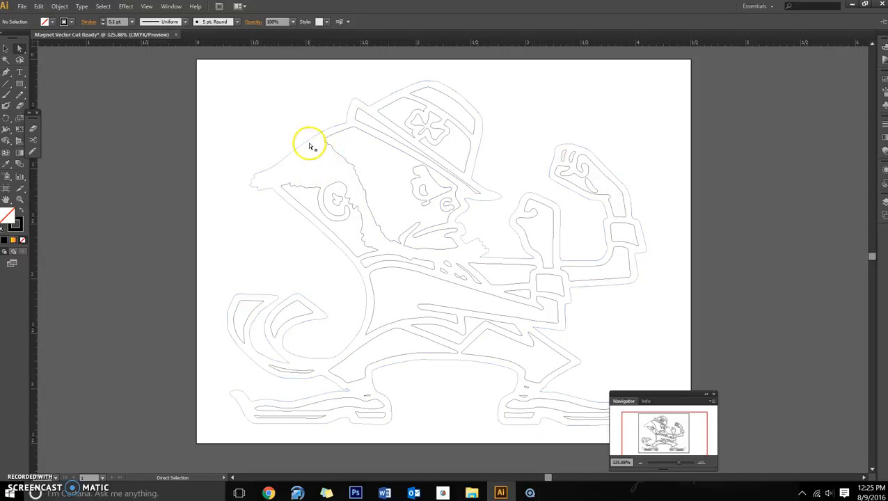
# Delete the duplicate paths of the face outline, hat brim and hat crown sections.
pyautogui.click(338, 154)
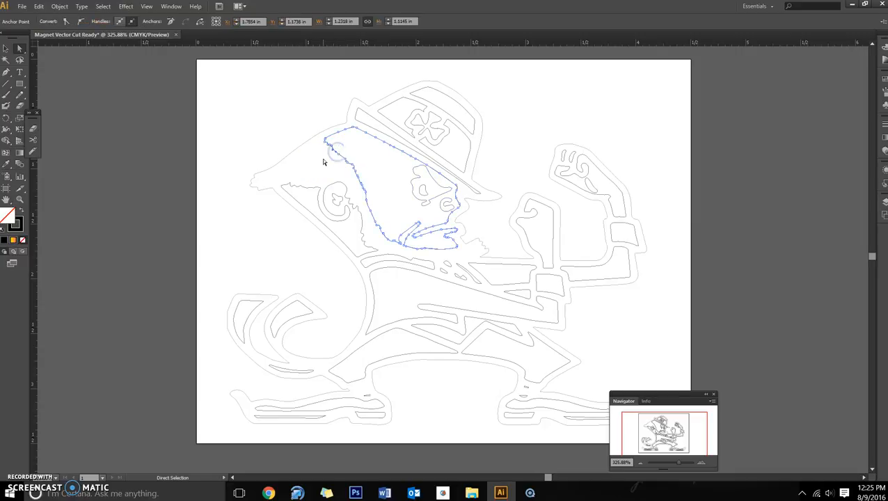
pyautogui.click(323, 162)
pyautogui.moveTo(363, 119); pyautogui.dragTo(362, 124)
pyautogui.click(382, 112)
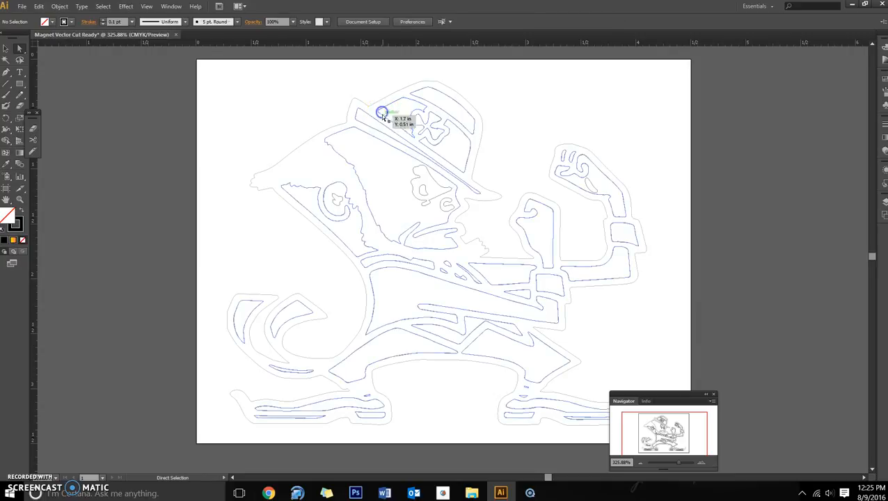
pyautogui.click(420, 124)
pyautogui.click(456, 129)
pyautogui.press('Delete')
pyautogui.press('Delete')
pyautogui.click(465, 130)
pyautogui.click(466, 127)
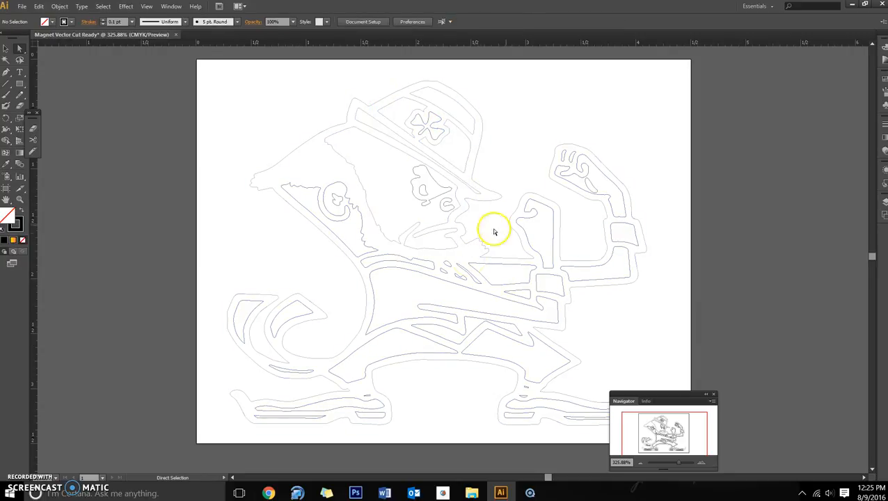
# Delete the duplicate paths of the front fist, its cuff, the sleeve and the adjoining forearm.
pyautogui.click(525, 230)
pyautogui.click(540, 239)
pyautogui.click(556, 276)
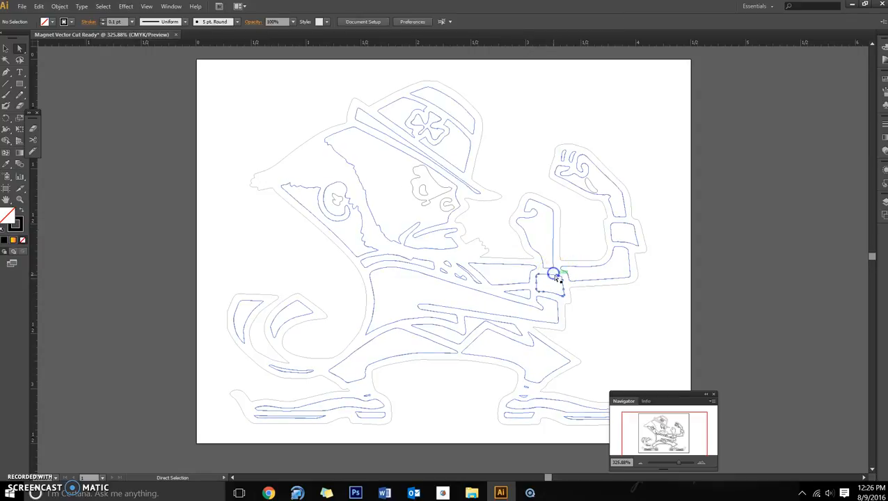
pyautogui.click(506, 284)
pyautogui.click(580, 267)
pyautogui.press('Delete')
pyautogui.press('Delete')
# Delete the duplicate paths of the raised arm's cuff, hand and finger details.
pyautogui.click(616, 244)
pyautogui.press('Delete')
pyautogui.press('Delete')
pyautogui.click(600, 198)
pyautogui.press('Delete')
pyautogui.press('Delete')
pyautogui.click(605, 188)
pyautogui.press('Delete')
pyautogui.press('Delete')
pyautogui.click(597, 189)
pyautogui.press('Delete')
pyautogui.press('Delete')
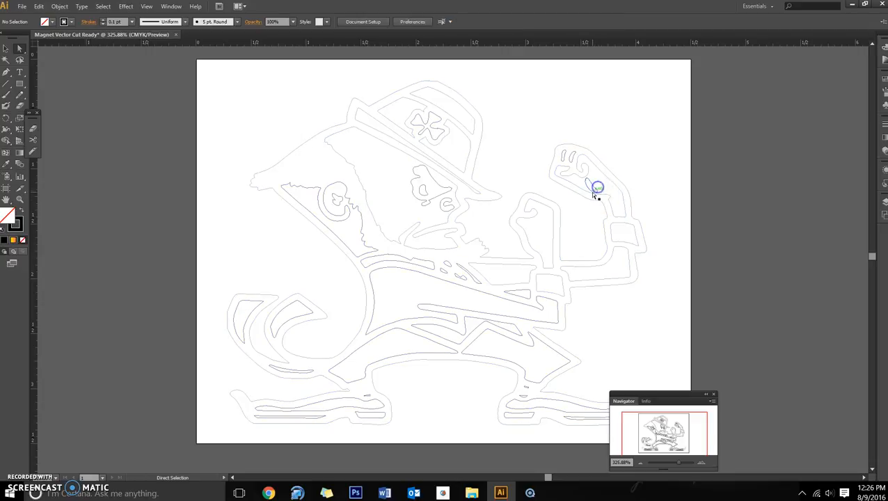
pyautogui.click(572, 159)
pyautogui.press('Delete')
pyautogui.press('Delete')
pyautogui.click(560, 158)
pyautogui.press('Delete')
# Delete the duplicate paths of the hair behind the ear, the ear, the jacket and the trousers.
pyautogui.click(314, 194)
pyautogui.press('Delete')
pyautogui.click(337, 205)
pyautogui.press('Delete')
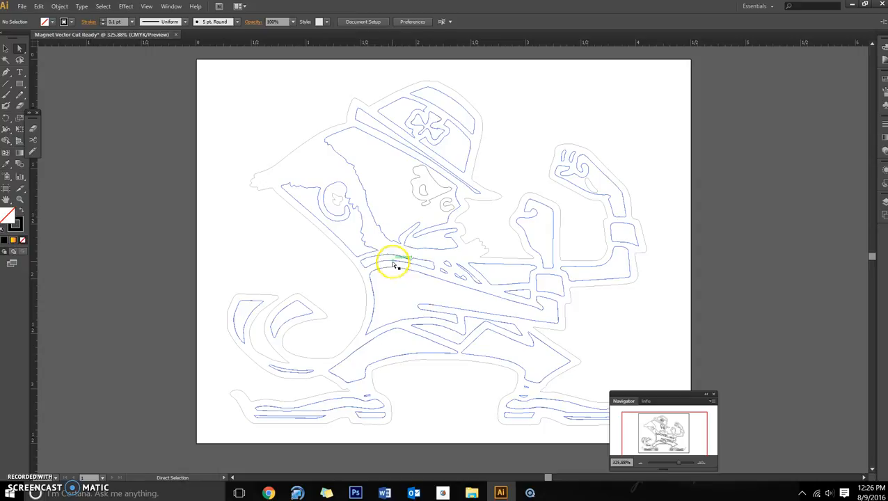
pyautogui.click(400, 268)
pyautogui.press('Delete')
pyautogui.click(417, 336)
pyautogui.press('Delete')
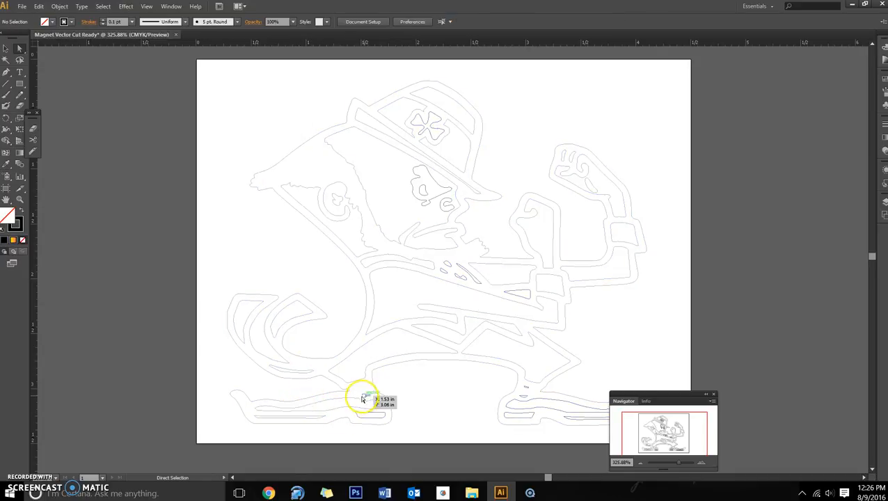
# Delete the duplicate paths of the front shoe's upper, heel and sole, and deselect the artwork.
pyautogui.click(527, 401)
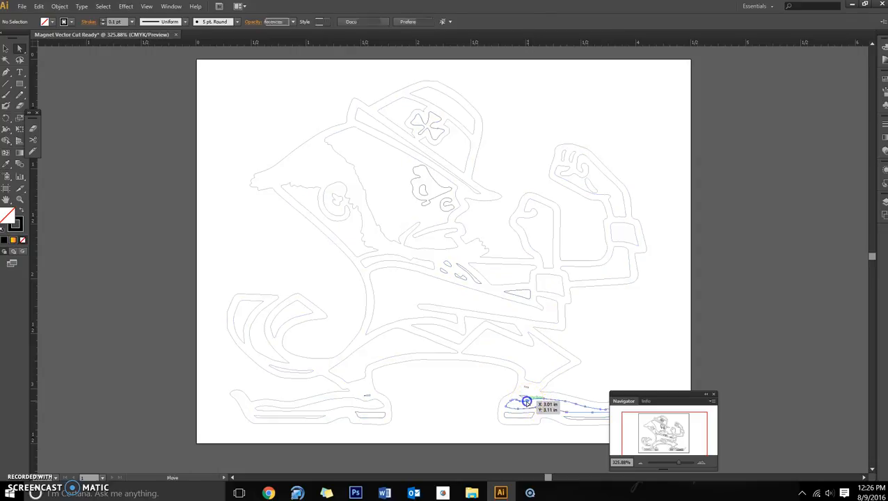
pyautogui.click(525, 412)
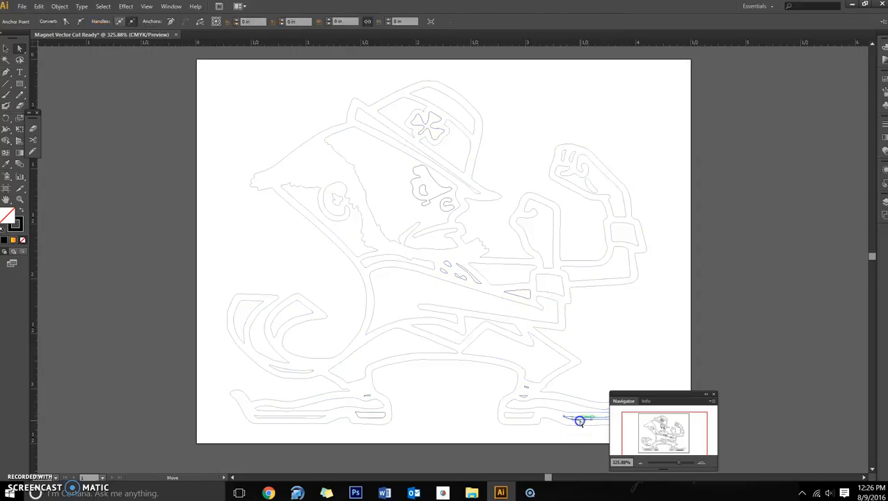
pyautogui.click(439, 245)
pyautogui.click(495, 454)
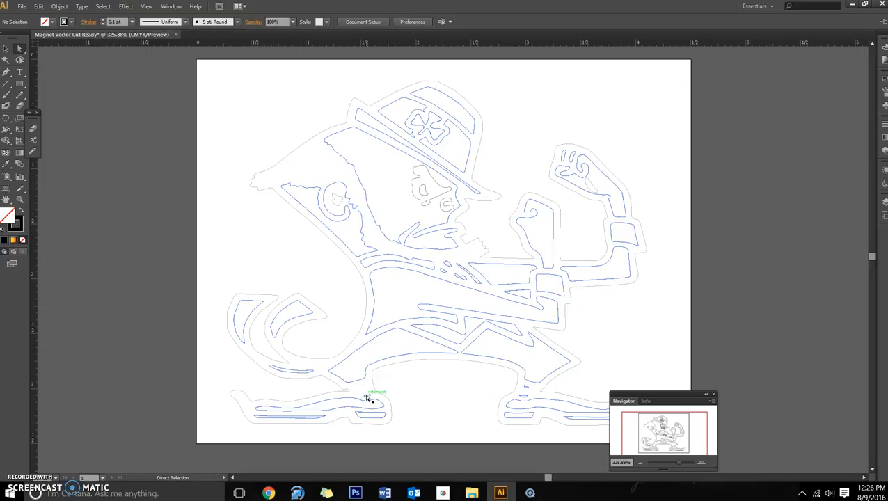
# Delete the duplicate paths of the small ankle marks above both shoes.
pyautogui.click(366, 395)
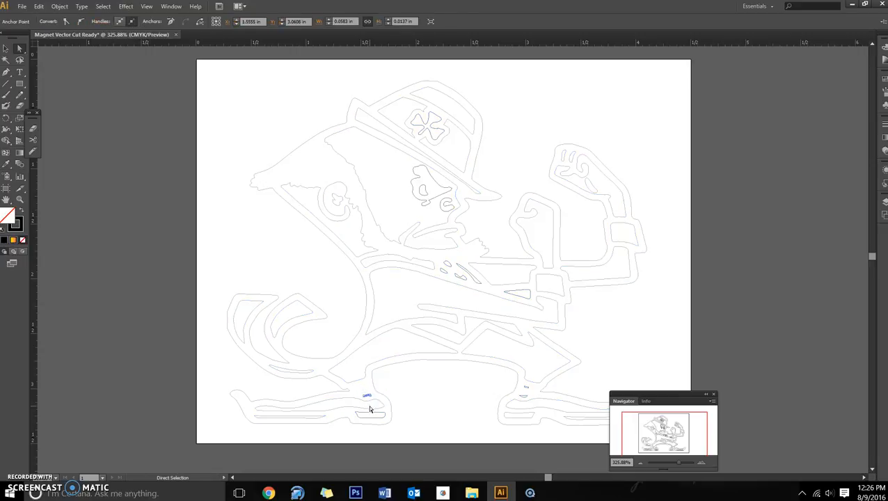
pyautogui.click(426, 390)
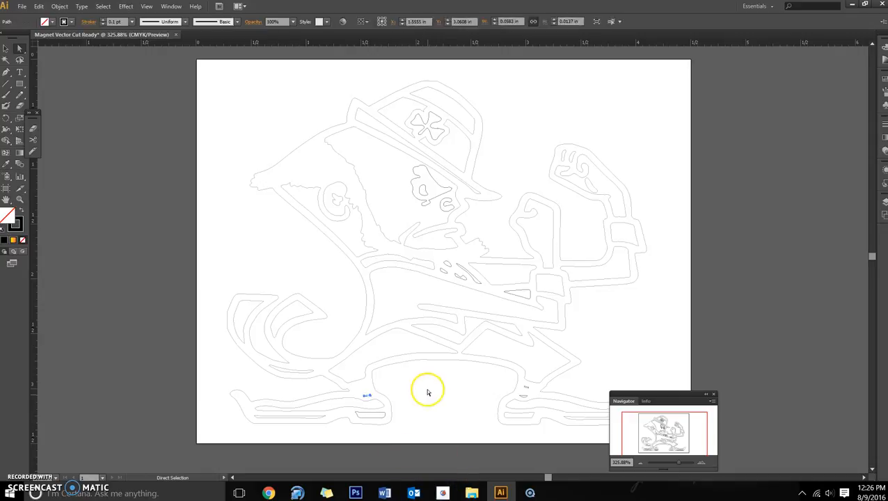
pyautogui.click(366, 395)
pyautogui.press('Delete')
pyautogui.press('Delete')
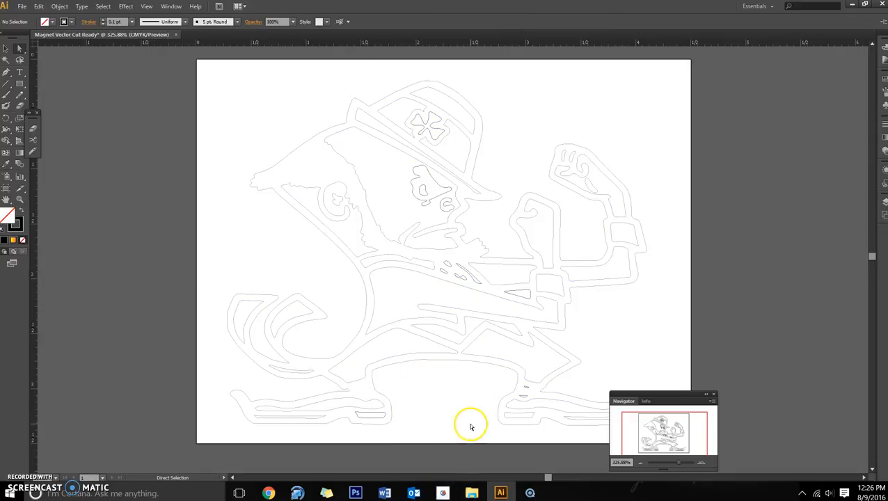
pyautogui.click(524, 398)
pyautogui.click(525, 398)
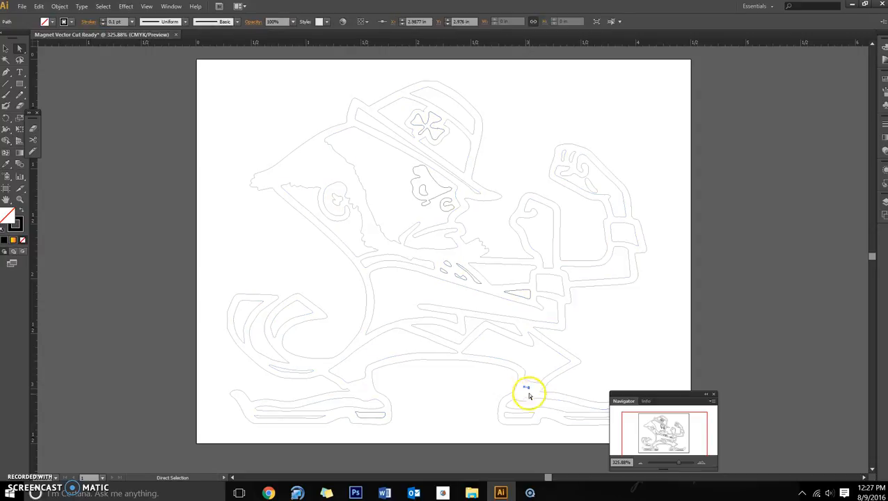
pyautogui.moveTo(525, 383); pyautogui.dragTo(529, 389)
pyautogui.click(529, 390)
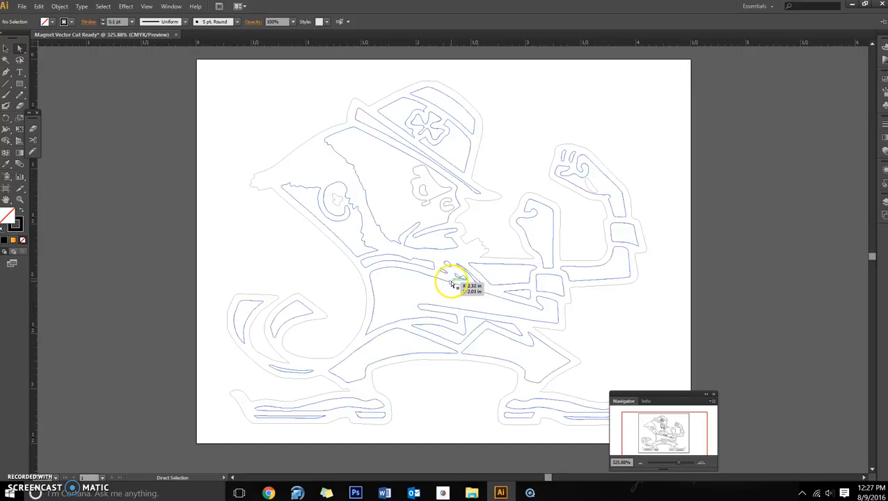
# Delete the duplicate paths of the nostril, eye and eyebrow details on the face.
pyautogui.click(446, 206)
pyautogui.click(444, 209)
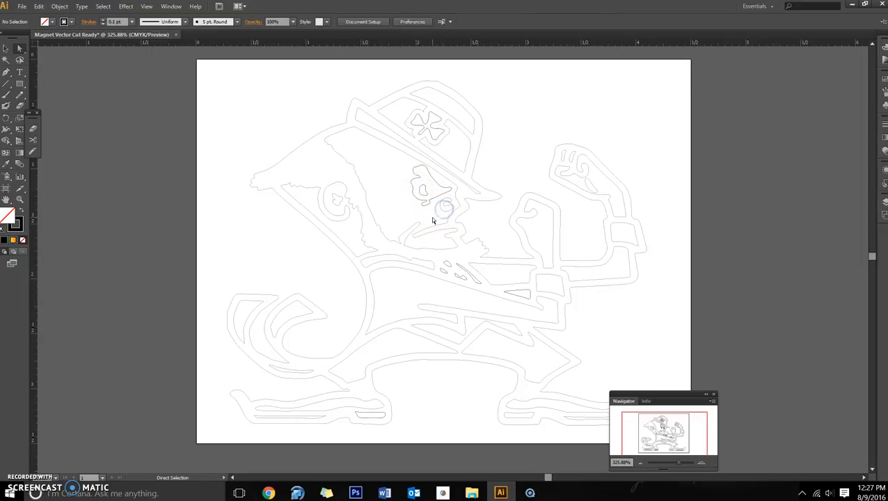
pyautogui.click(440, 197)
pyautogui.press('Delete')
pyautogui.click(427, 194)
pyautogui.press('Delete')
# Delete the duplicate heel path on the rear shoe.
pyautogui.moveTo(355, 414); pyautogui.dragTo(367, 415)
pyautogui.press('Delete')
pyautogui.press('Delete')
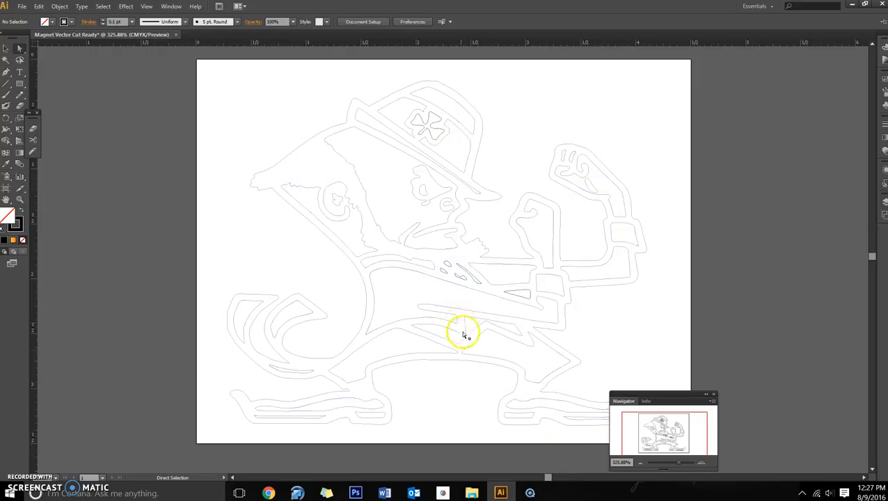
# Delete the duplicate paths of the four small marks below the chin, including the long sliver.
pyautogui.click(448, 273)
pyautogui.press('Delete')
pyautogui.press('Delete')
pyautogui.click(451, 266)
pyautogui.press('Delete')
pyautogui.press('Delete')
pyautogui.click(469, 281)
pyautogui.press('Delete')
pyautogui.press('Delete')
pyautogui.click(476, 279)
pyautogui.press('Delete')
pyautogui.press('Delete')
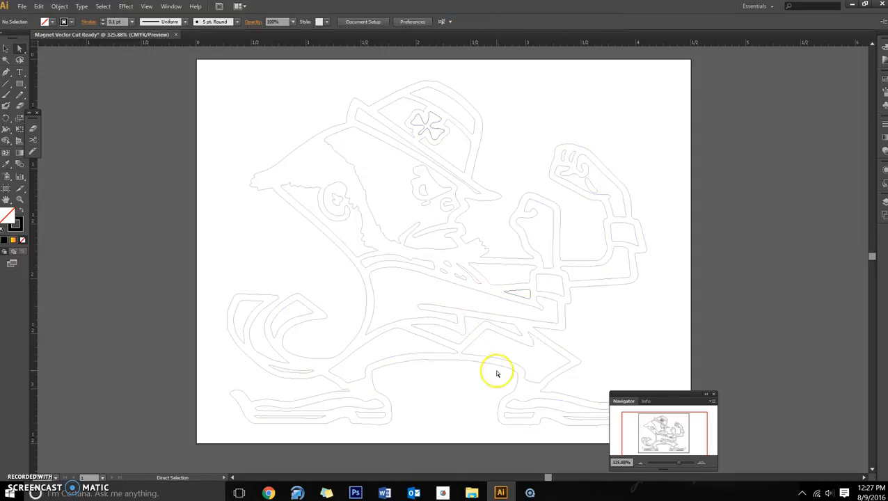
# Delete the duplicate small triangle beside the front cuff and the duplicate border around the hat's clover.
pyautogui.click(523, 299)
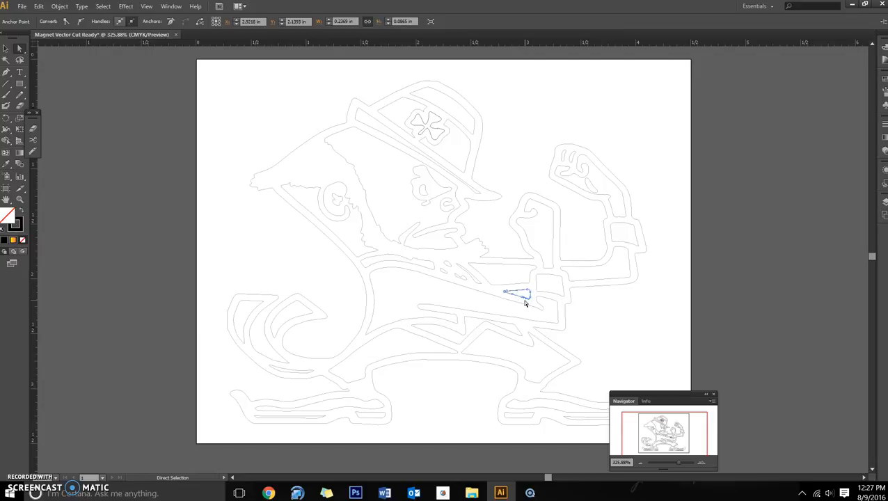
pyautogui.press('Delete')
pyautogui.press('Delete')
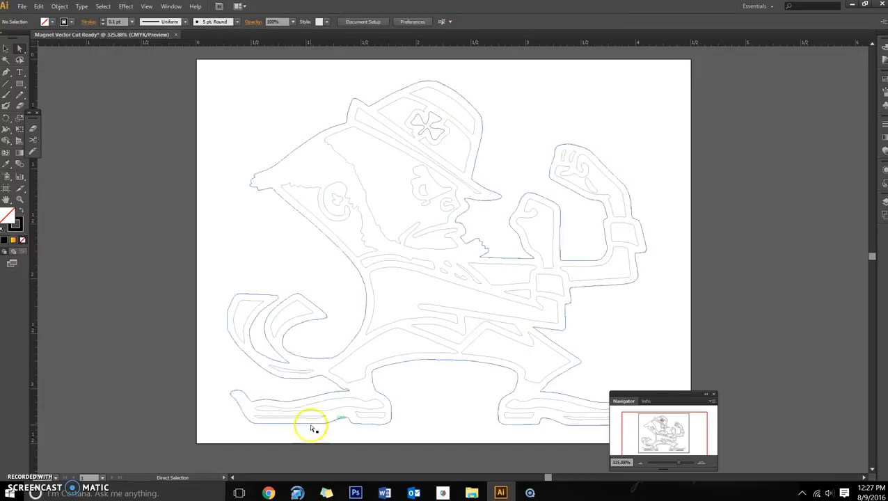
pyautogui.click(433, 142)
pyautogui.press('Delete')
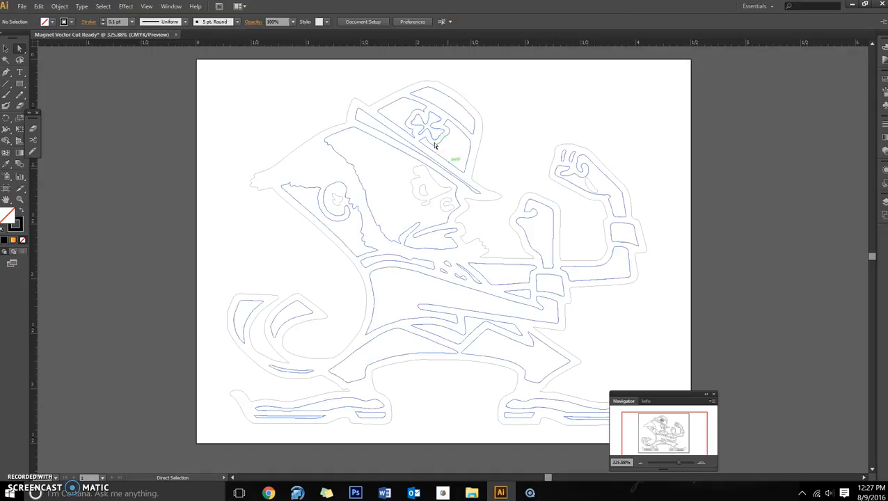
# Check the outer outline and inner ear path for leftover duplicates by deleting each one and undoing the deletion.
pyautogui.click(299, 147)
pyautogui.press('Delete')
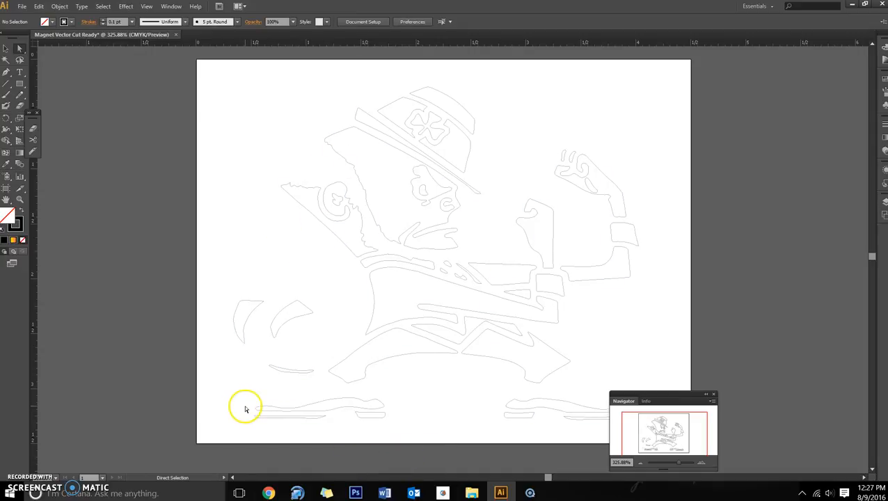
pyautogui.hotkey('ctrl', 'z')
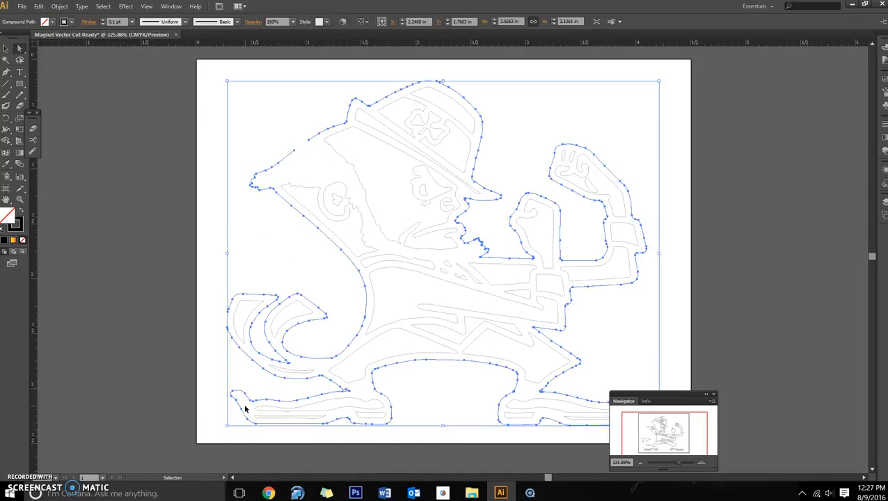
pyautogui.click(283, 311)
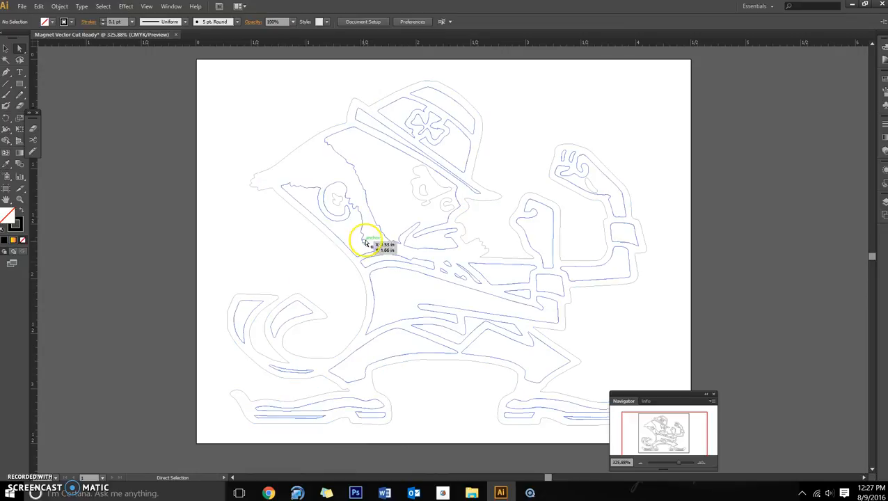
pyautogui.click(336, 197)
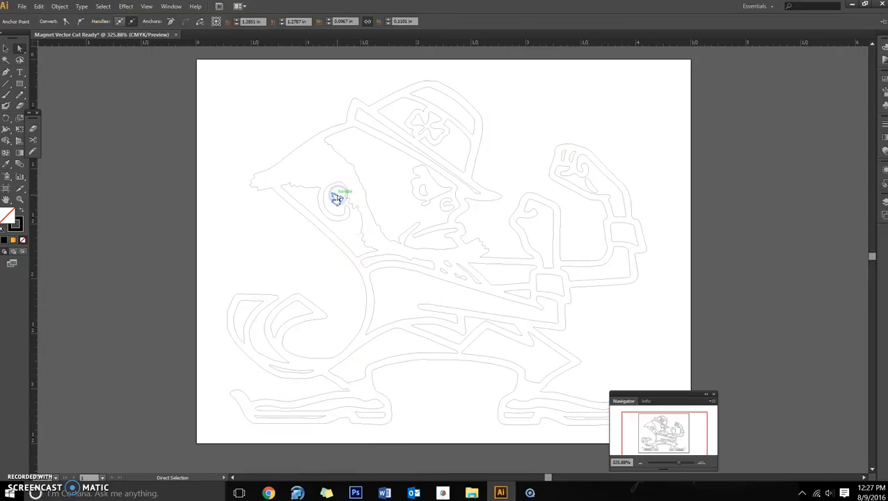
pyautogui.press('Delete')
pyautogui.hotkey('ctrl', 'z')
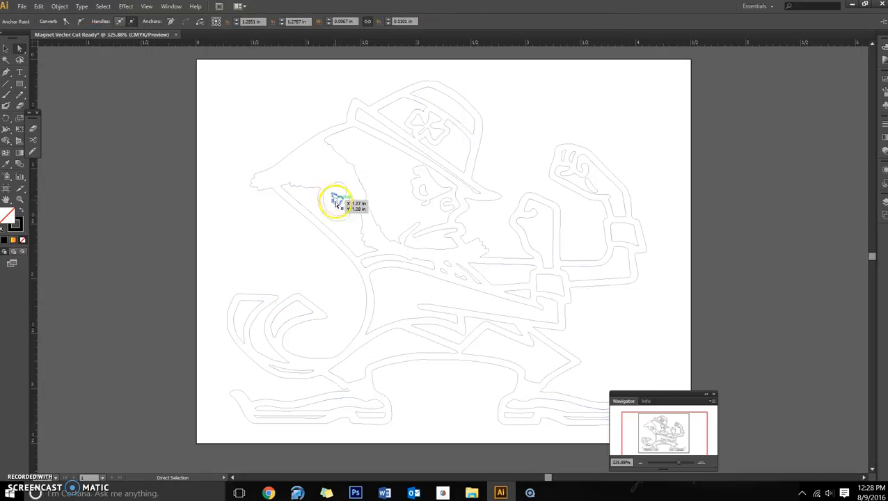
pyautogui.hotkey('ctrl', 'z')
pyautogui.click(297, 231)
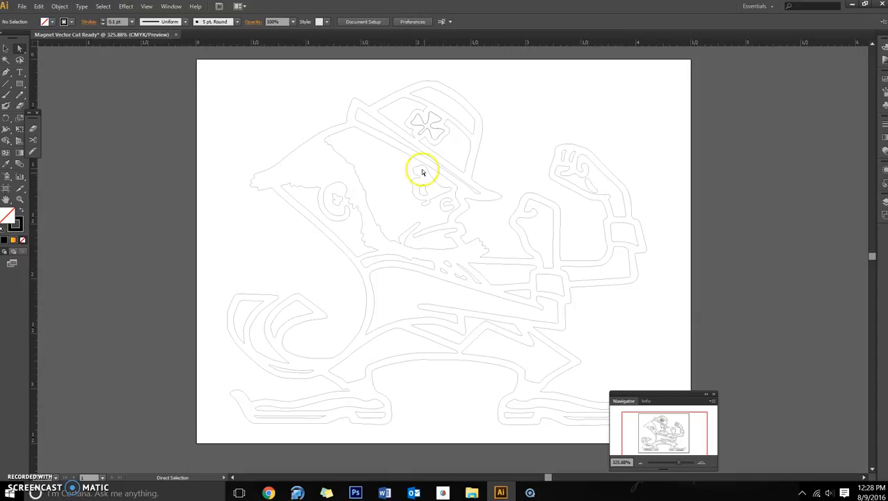
# Delete the duplicate path of the inner clover shape on the hat and deselect the artwork.
pyautogui.click(433, 136)
pyautogui.press('Delete')
pyautogui.press('Delete')
pyautogui.click(502, 133)
# Reshape the notched mark below the chin by raising its dipped upper edge and adjusting the anchor points to flatten the curve.
pyautogui.click(20, 199)
pyautogui.moveTo(428, 248); pyautogui.dragTo(490, 288)
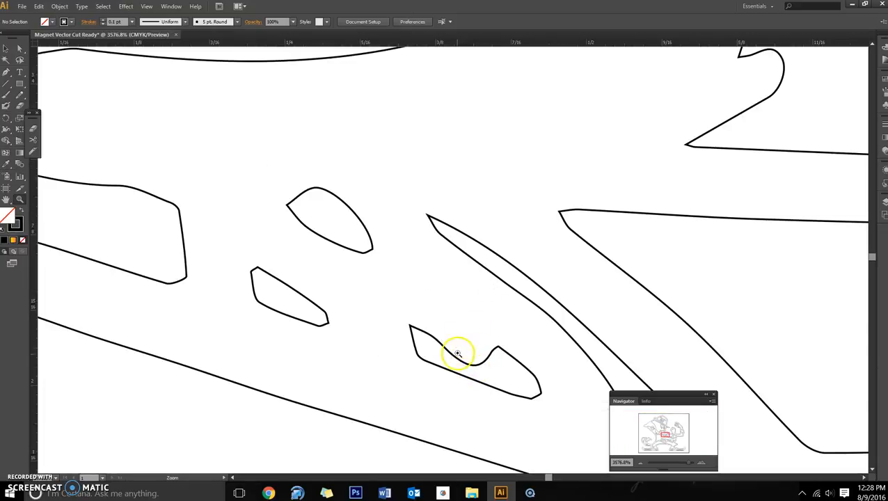
pyautogui.click(20, 47)
pyautogui.click(470, 363)
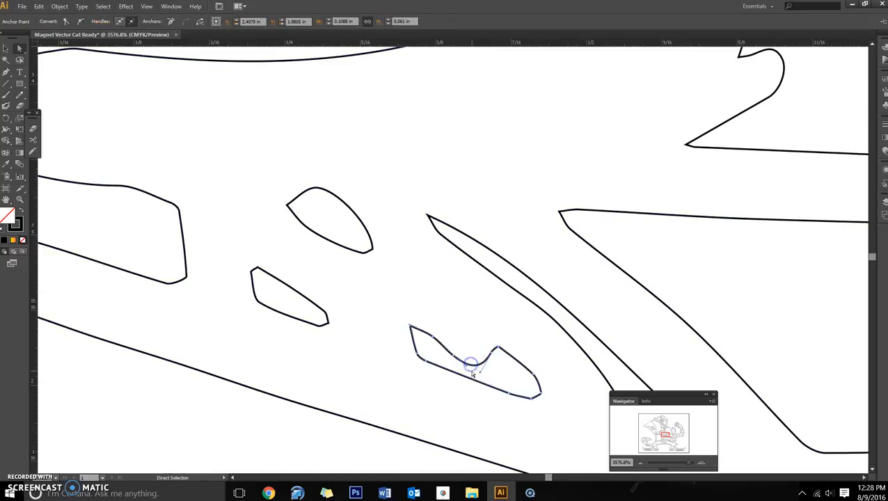
pyautogui.moveTo(480, 371); pyautogui.dragTo(468, 353)
pyautogui.click(468, 356)
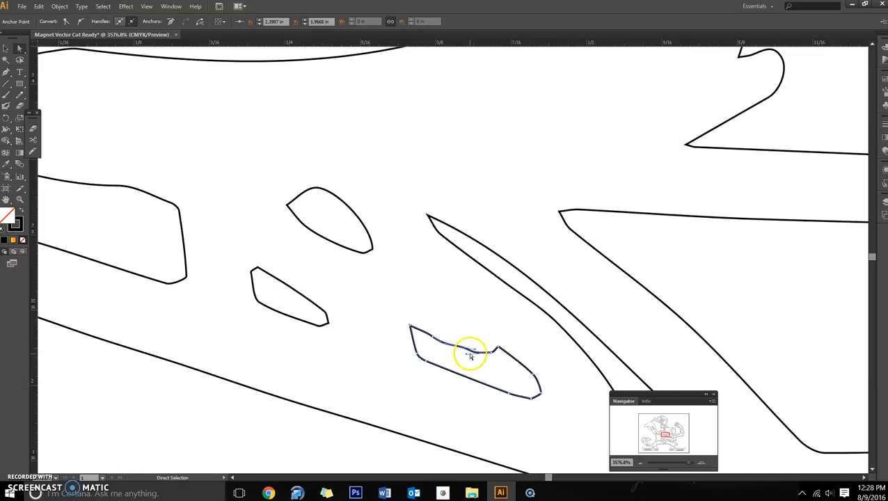
pyautogui.moveTo(466, 348)
pyautogui.mouseDown()
pyautogui.moveTo(498, 353)
pyautogui.moveTo(460, 348)
pyautogui.mouseUp()
pyautogui.click(459, 368)
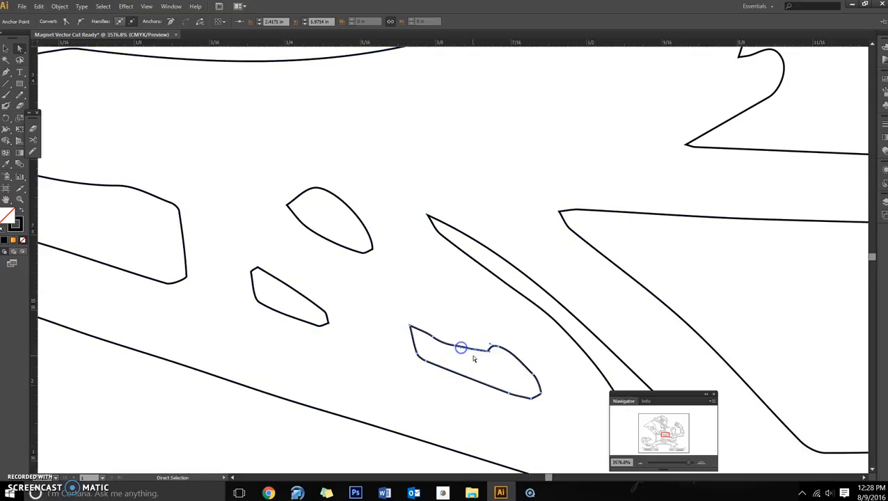
pyautogui.click(497, 355)
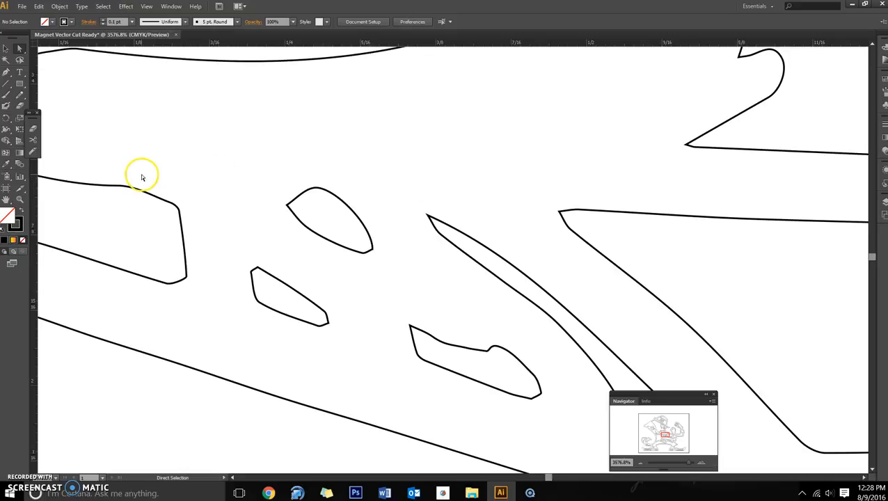
# Inspect the complete cleaned-up outline artwork with the whole artboard in view.
pyautogui.click(20, 199)
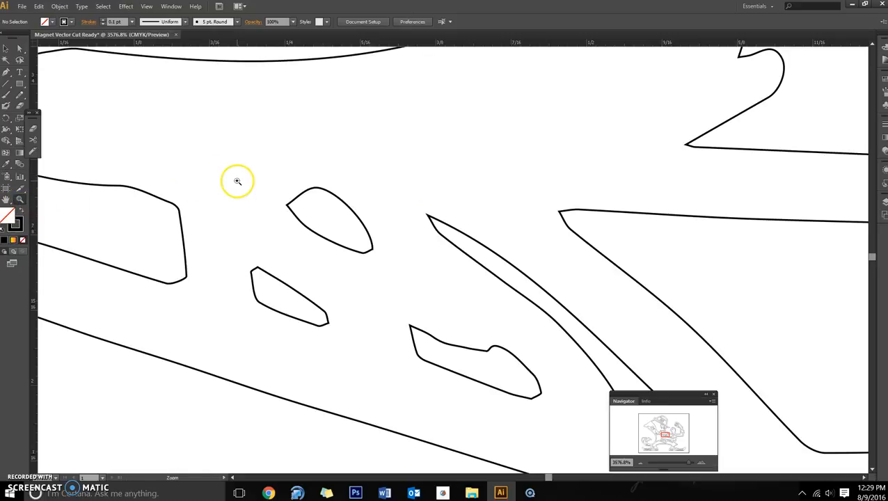
pyautogui.keyDown('alt'); pyautogui.click(279, 178); pyautogui.keyUp('alt')
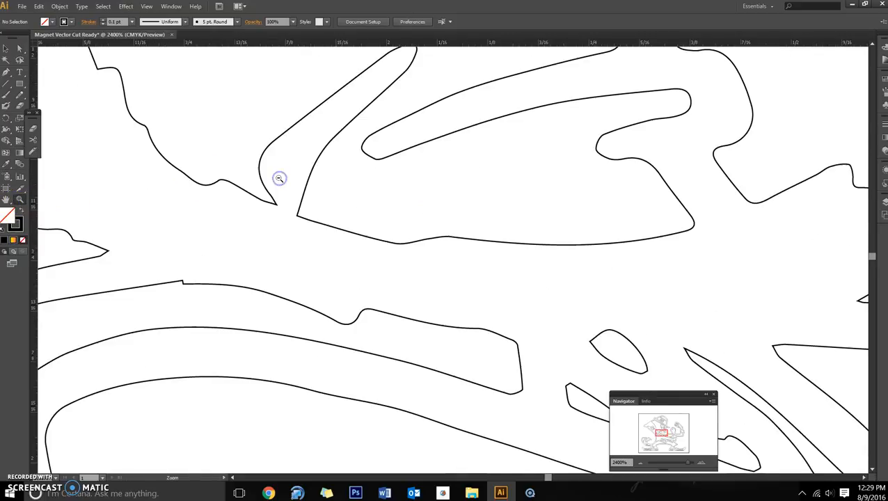
pyautogui.keyDown('alt'); pyautogui.click(374, 186); pyautogui.keyUp('alt')
pyautogui.keyDown('alt'); pyautogui.click(458, 236); pyautogui.keyUp('alt')
pyautogui.keyDown('alt'); pyautogui.click(494, 265); pyautogui.keyUp('alt')
pyautogui.keyDown('alt'); pyautogui.click(503, 278); pyautogui.keyUp('alt')
pyautogui.keyDown('alt'); pyautogui.click(502, 278); pyautogui.keyUp('alt')
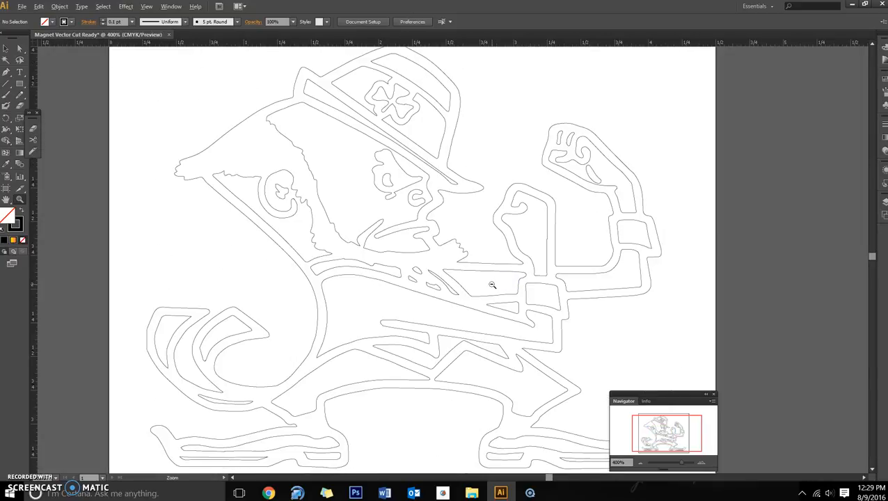
pyautogui.keyDown('alt'); pyautogui.click(492, 284); pyautogui.keyUp('alt')
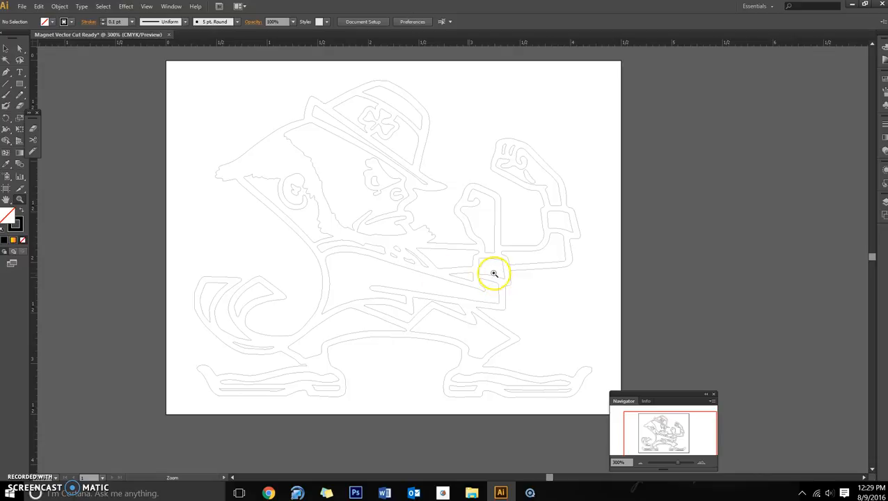
pyautogui.click(23, 7)
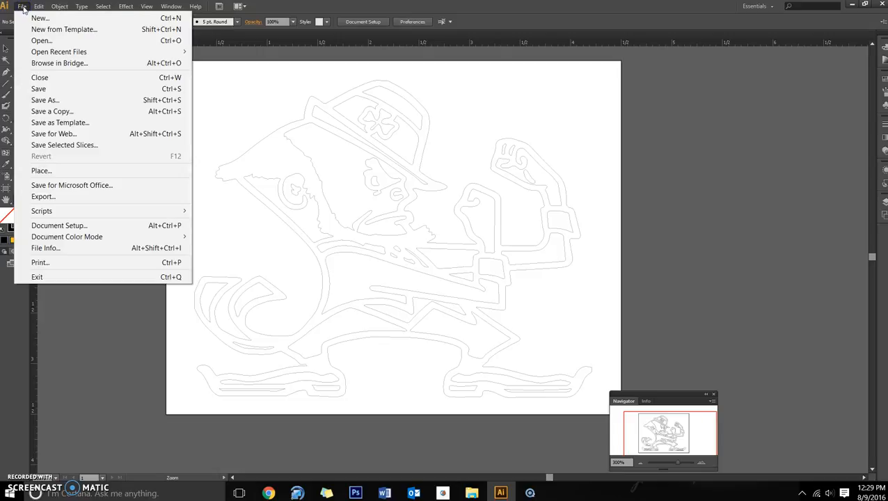
pyautogui.click(46, 101)
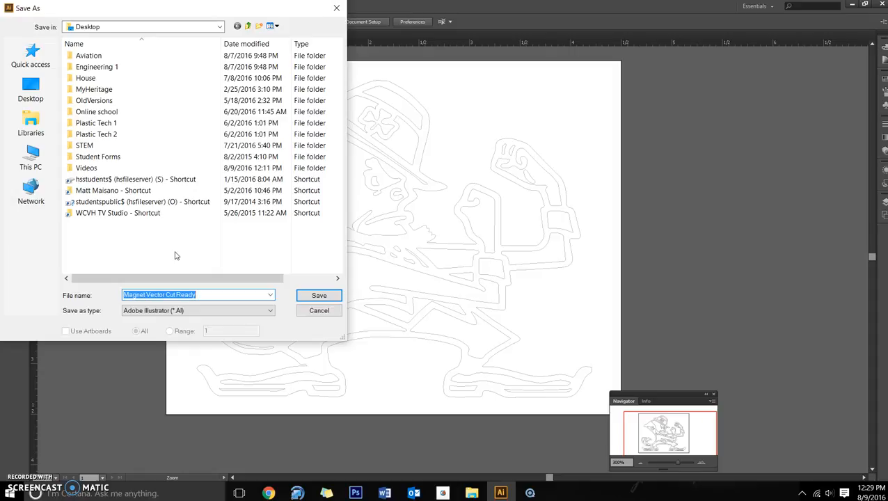
pyautogui.click(310, 315)
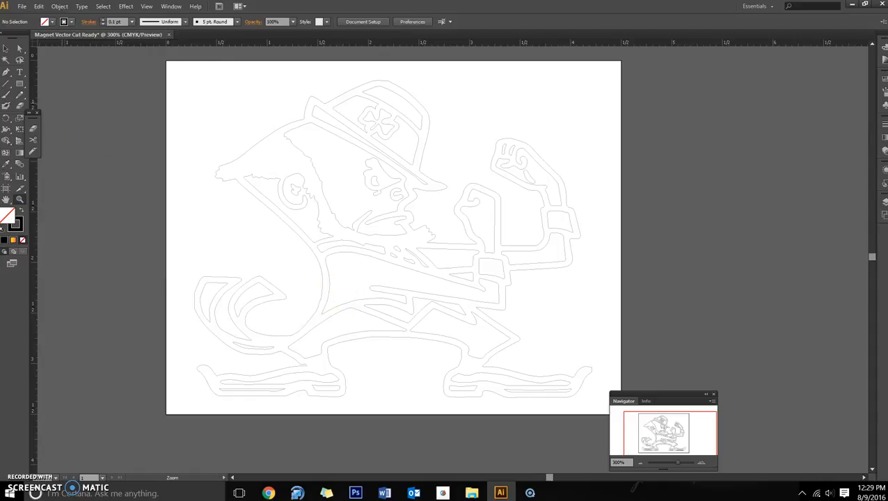
# Try a print setup using the ToshibaBlack printer with all printer's marks turned on, and cancel without printing.
pyautogui.click(23, 7)
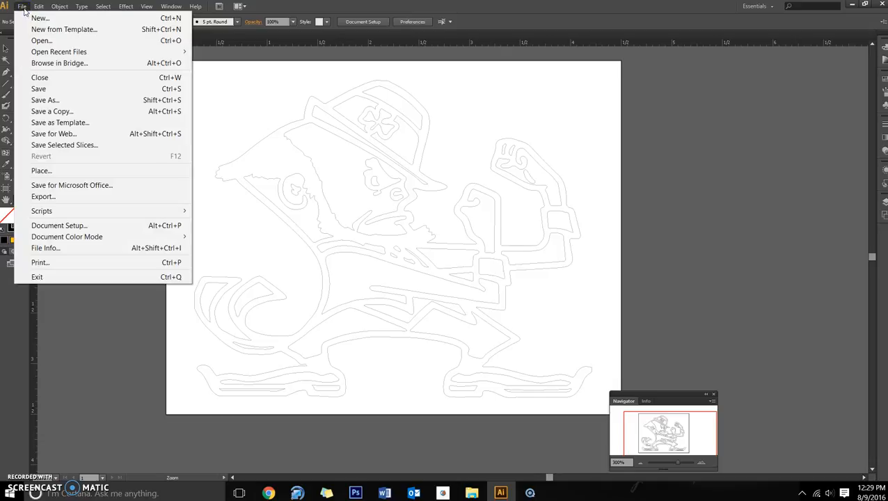
pyautogui.click(51, 262)
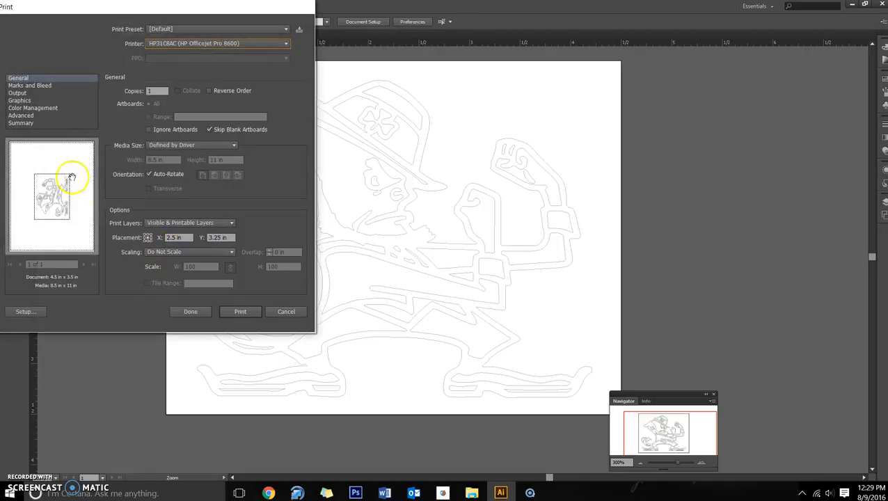
pyautogui.click(237, 46)
pyautogui.moveTo(287, 79); pyautogui.dragTo(287, 113)
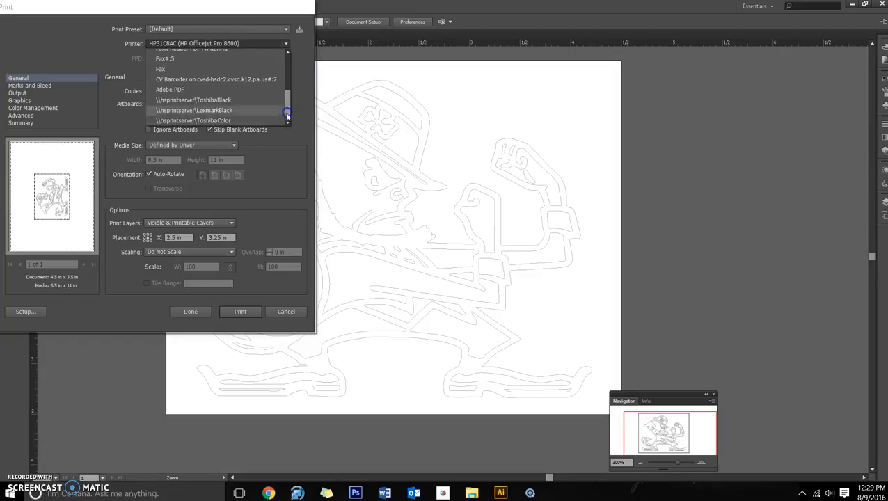
pyautogui.click(221, 101)
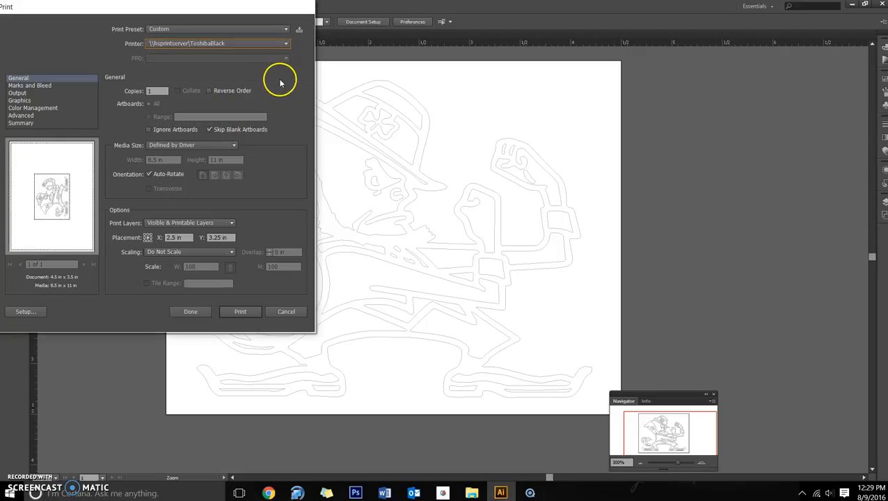
pyautogui.click(19, 86)
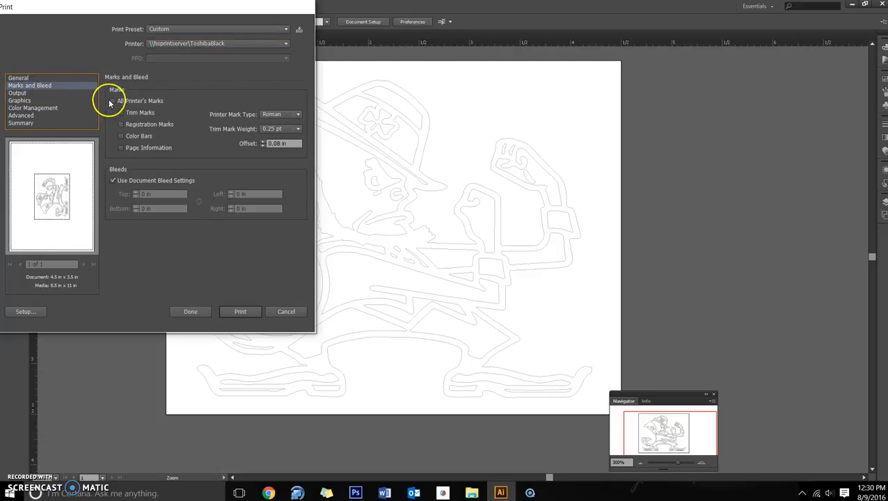
pyautogui.click(113, 101)
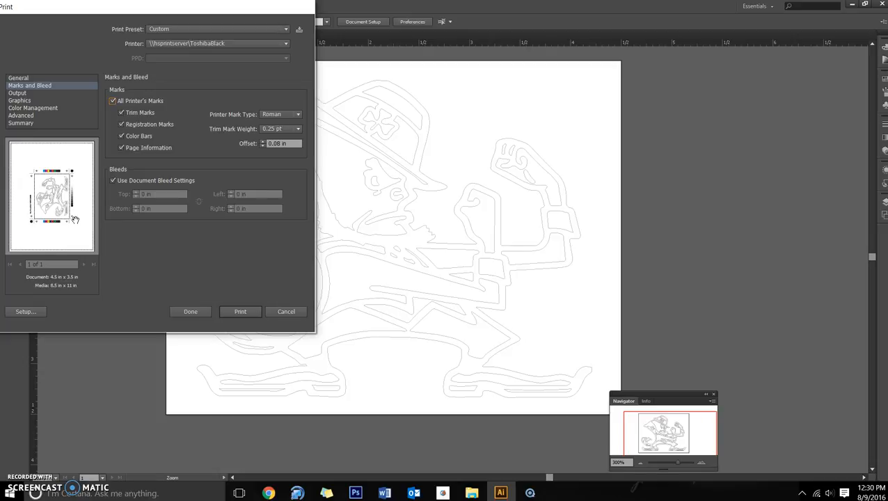
pyautogui.click(284, 313)
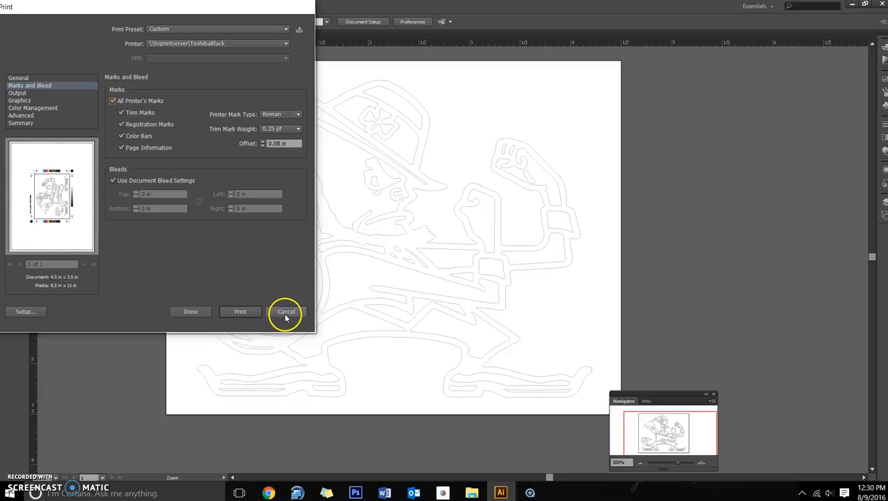